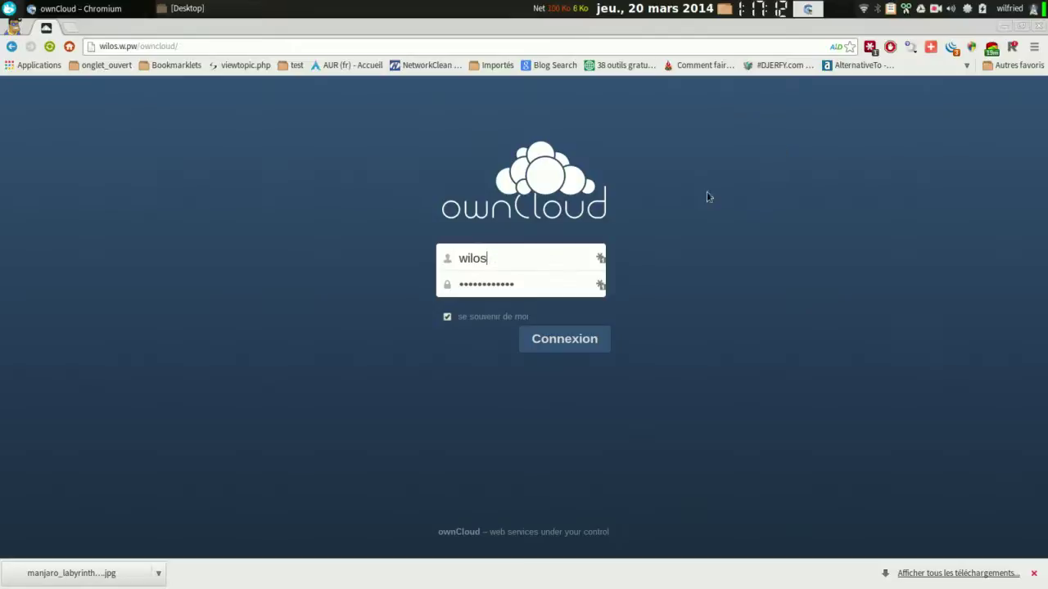
Log in to the ownCloud server with stay-signed-in enabled and dismiss Chrome's download shelf.
{"action": "left_click", "coordinate": [573, 340]}
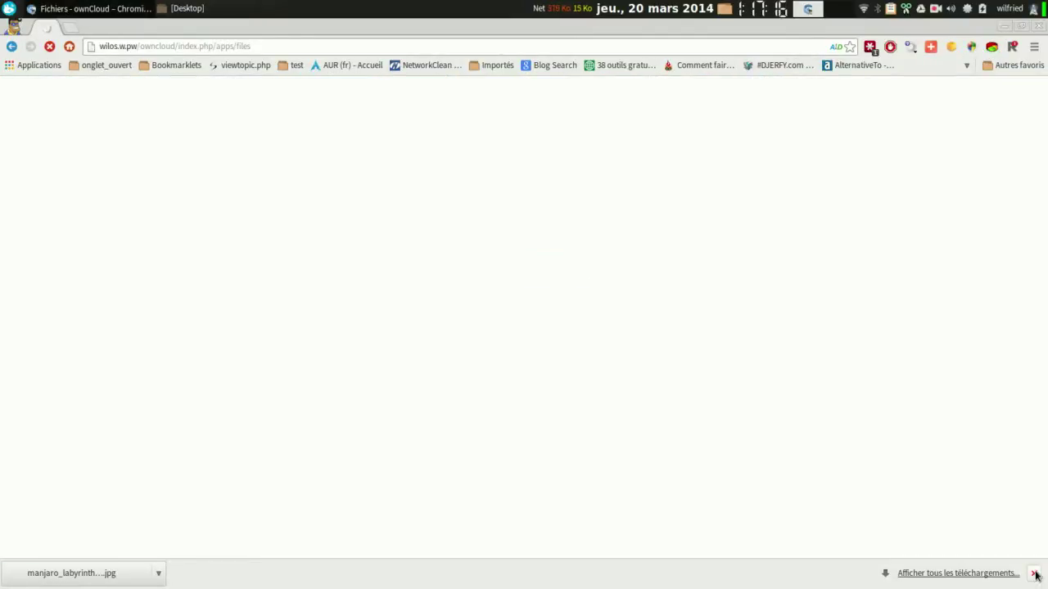
{"action": "left_click", "coordinate": [1033, 573]}
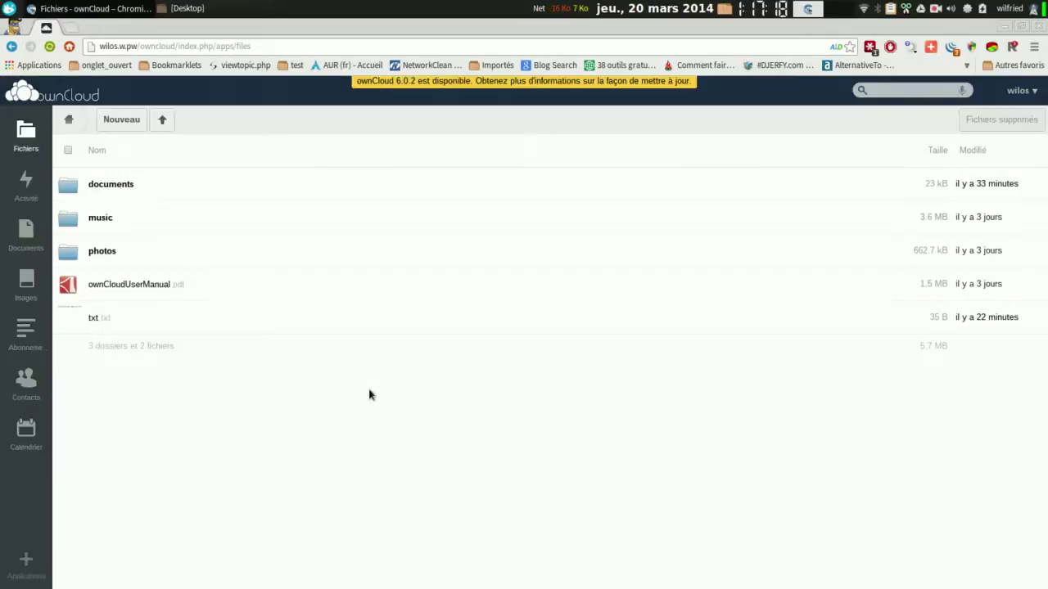
Download the test file from the documents folder and dismiss the download shelf.
{"action": "left_click", "coordinate": [99, 185]}
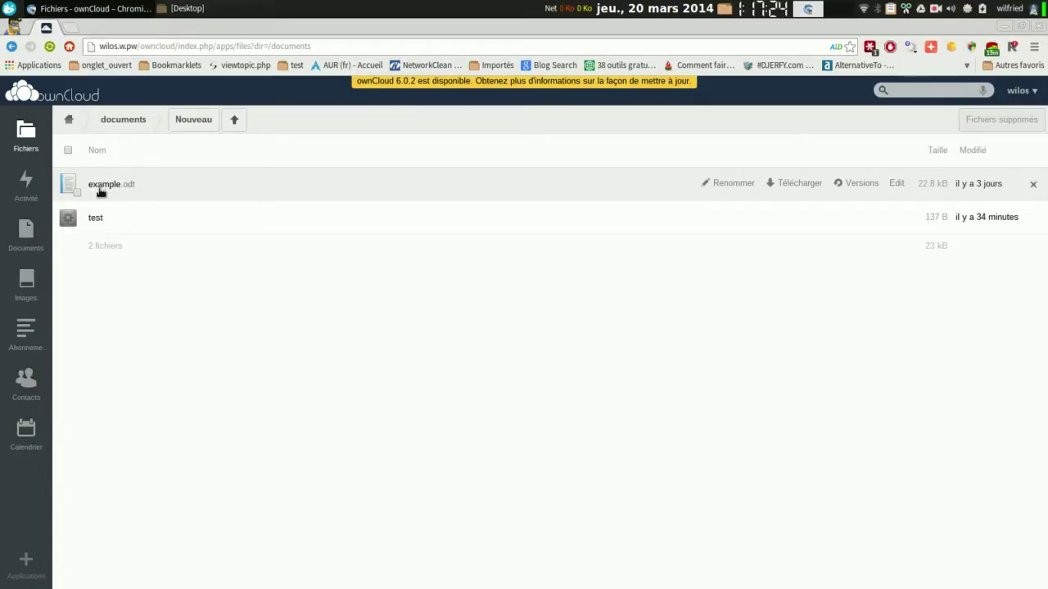
{"action": "left_click", "coordinate": [95, 218]}
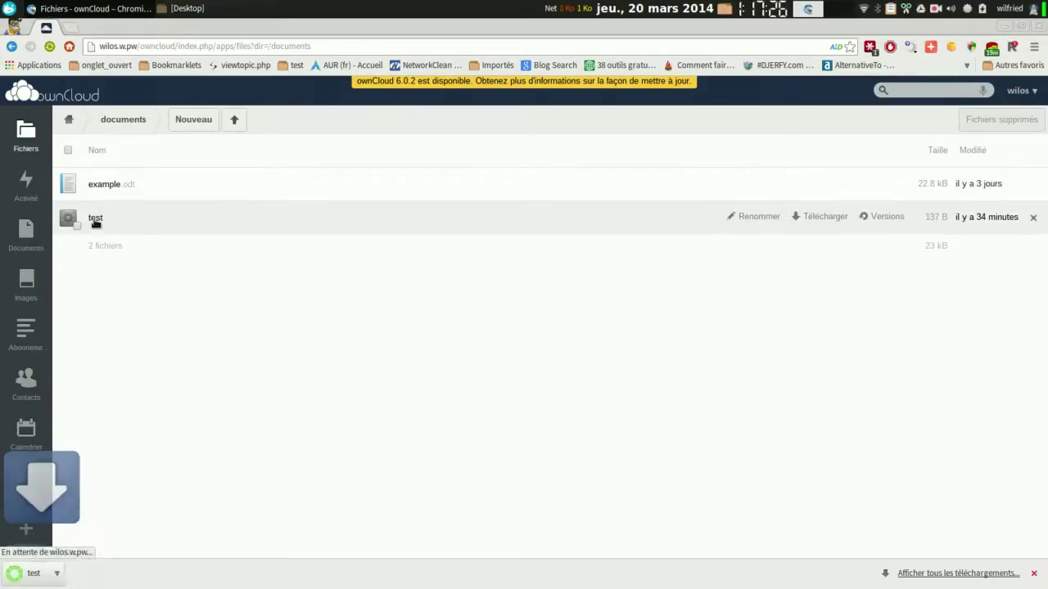
{"action": "left_click", "coordinate": [1034, 573]}
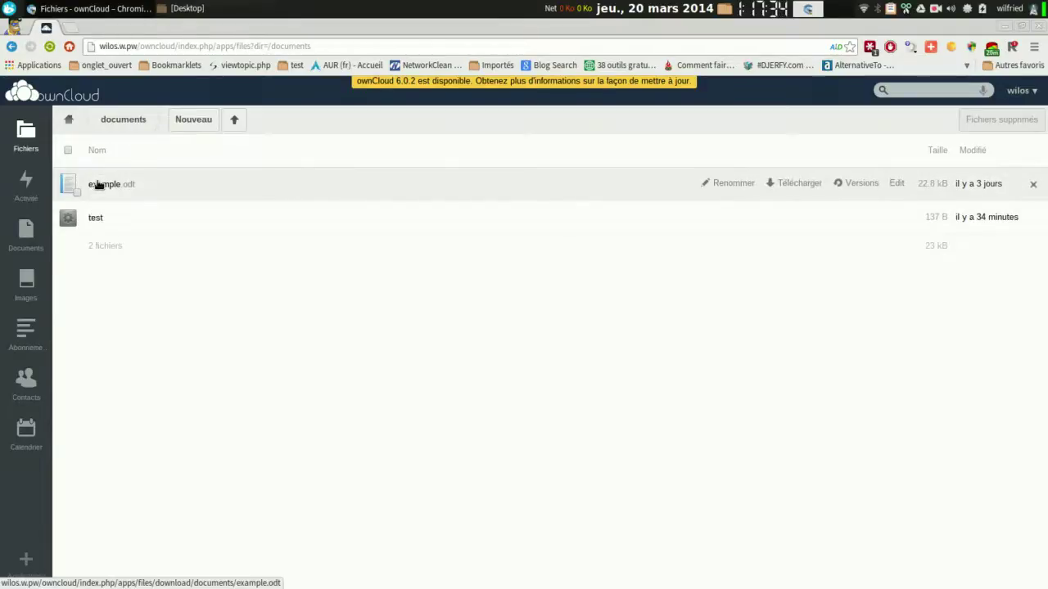
Preview example.odt in the document viewer, then close it and go to Activity.
{"action": "left_click", "coordinate": [97, 185]}
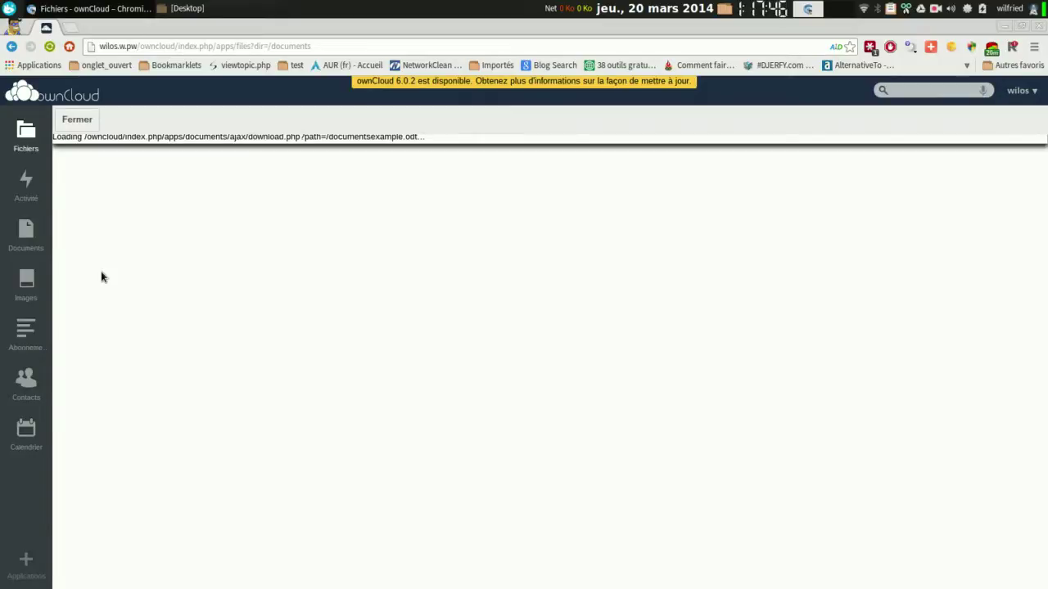
{"action": "left_click", "coordinate": [69, 121]}
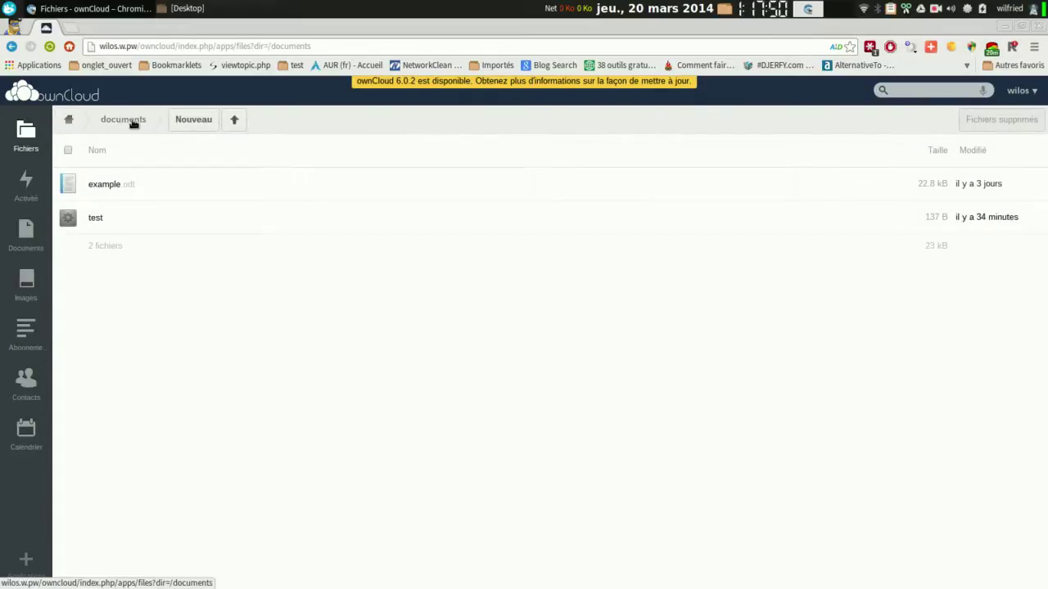
{"action": "left_click", "coordinate": [26, 184]}
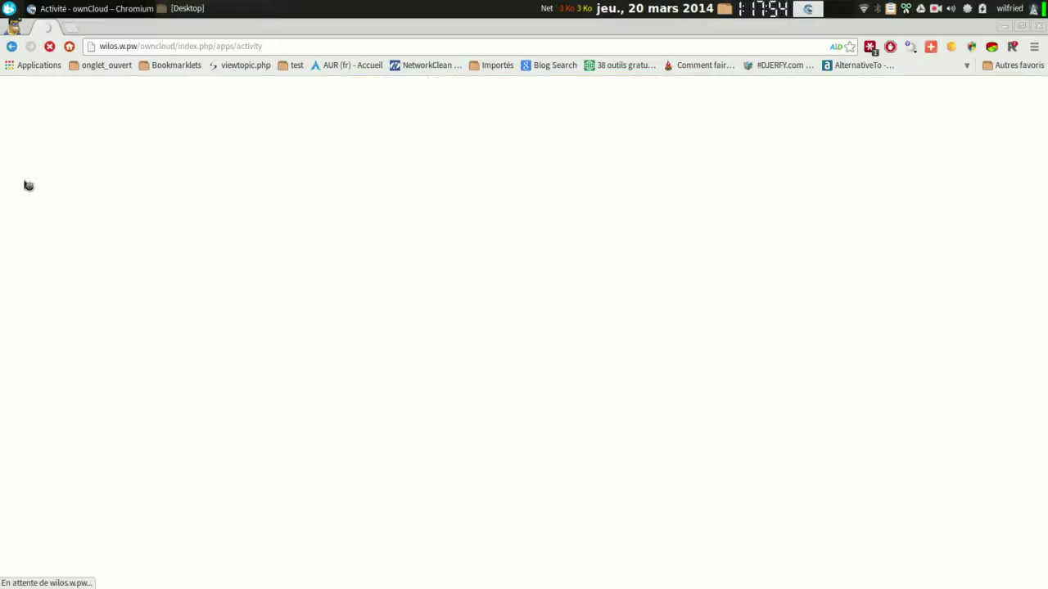
Go back to Files, view txt.txt in the text editor, then switch to Documents.
{"action": "left_click", "coordinate": [135, 242]}
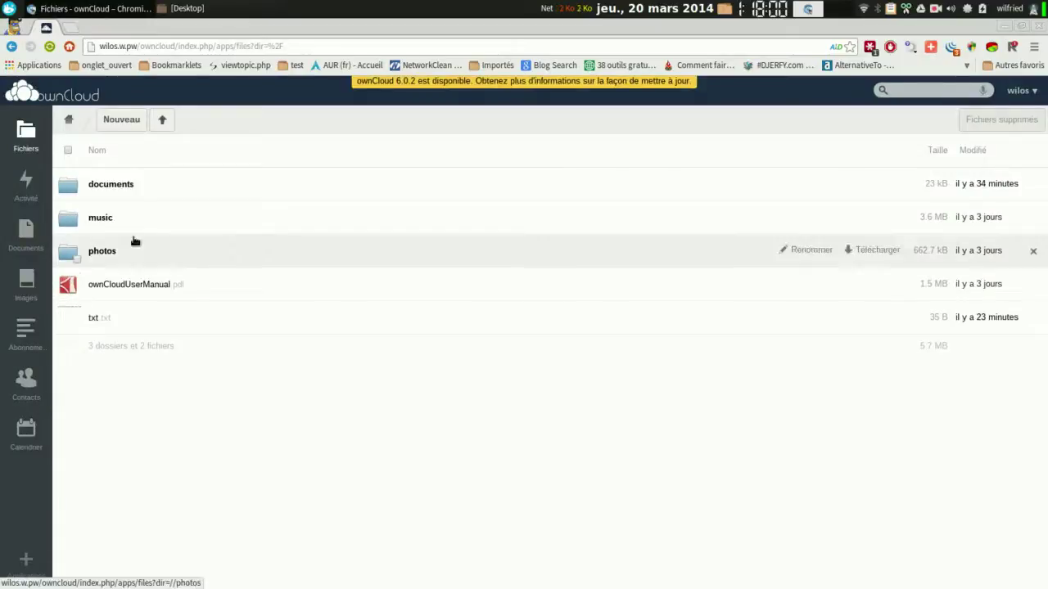
{"action": "left_click", "coordinate": [93, 318]}
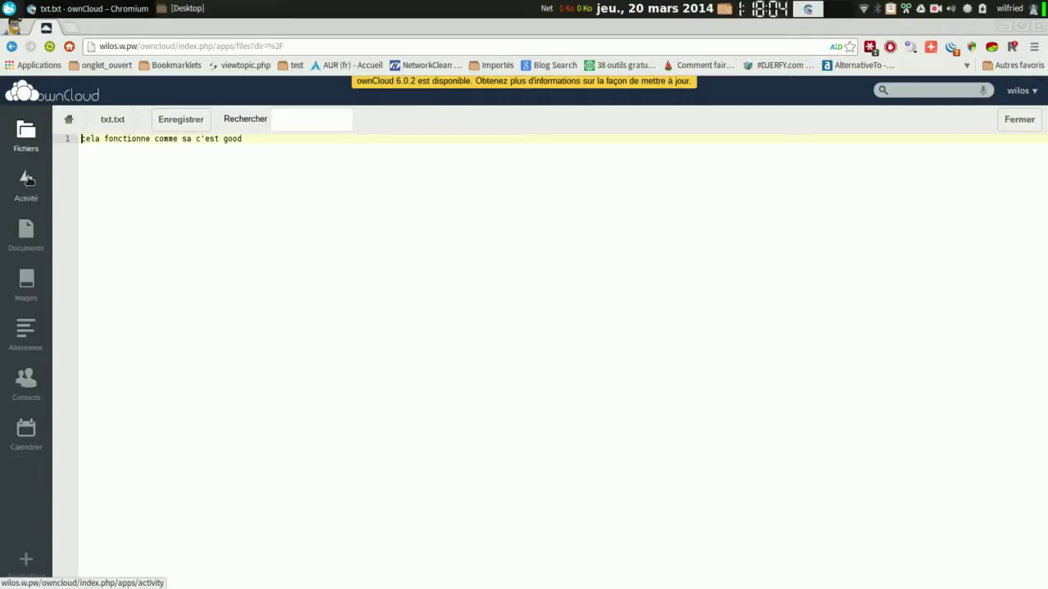
{"action": "left_click", "coordinate": [26, 241]}
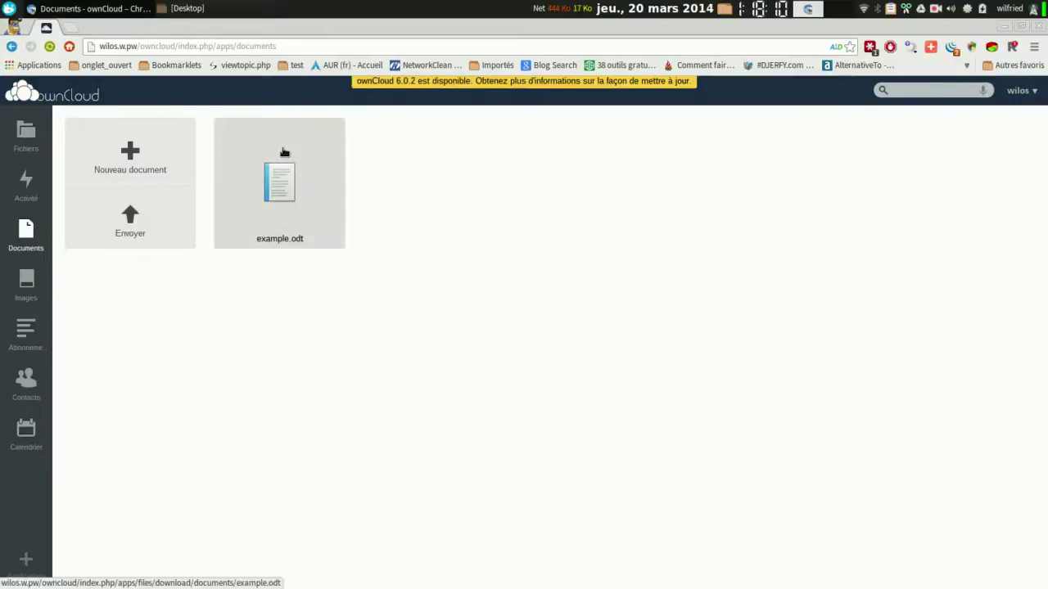
{"action": "left_click", "coordinate": [280, 190]}
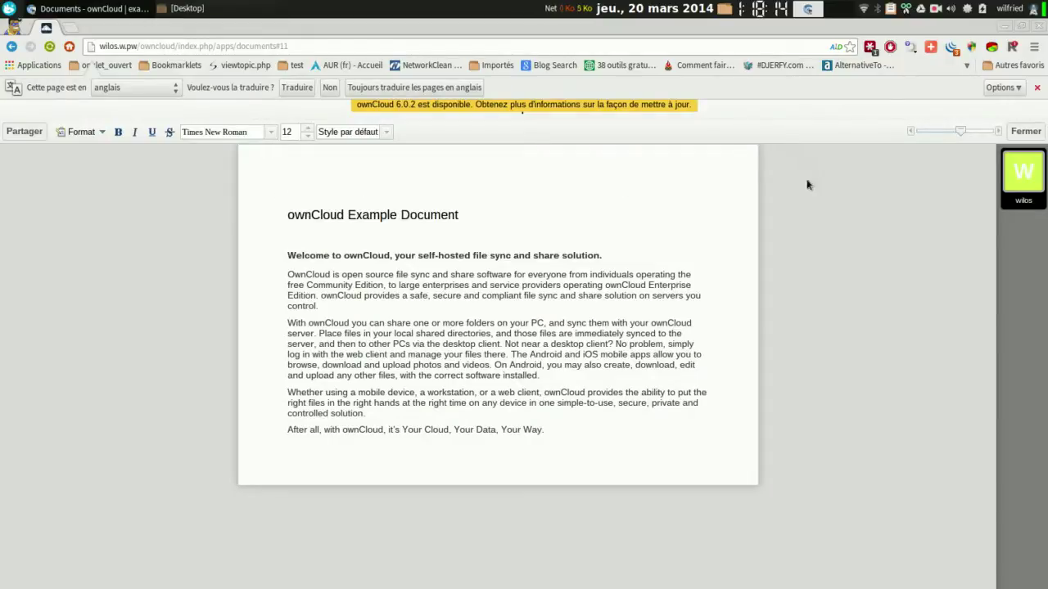
{"action": "left_click_drag", "start_coordinate": [965, 133], "coordinate": [992, 132]}
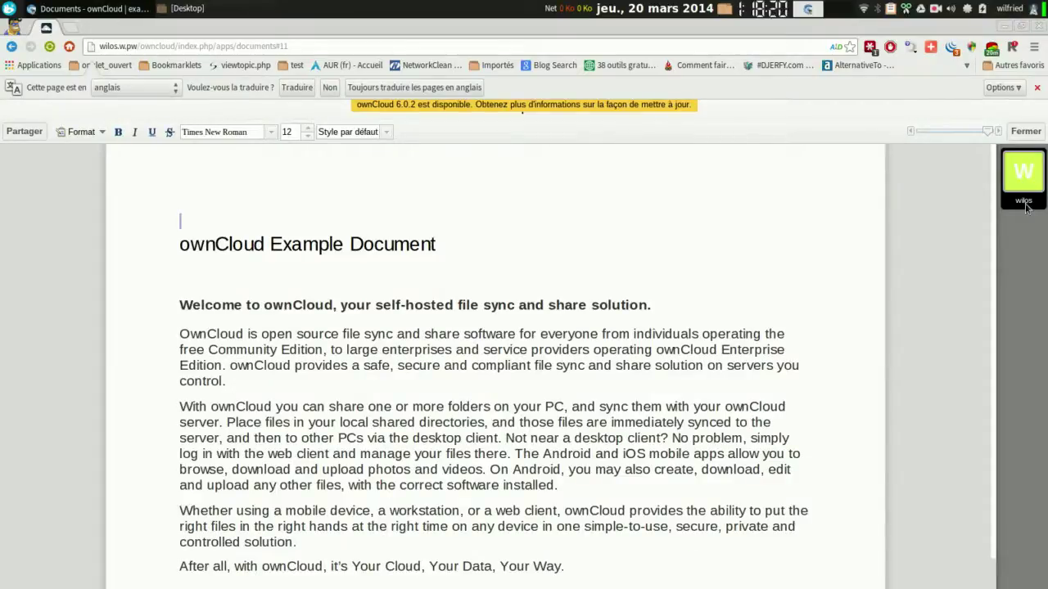
{"action": "left_click", "coordinate": [386, 132]}
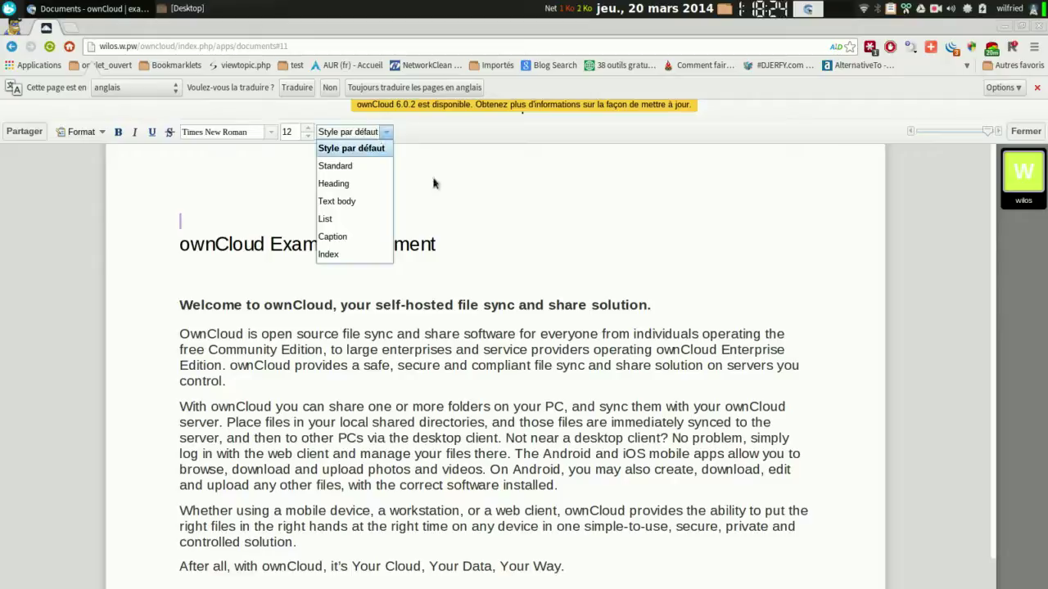
{"action": "left_click", "coordinate": [291, 129]}
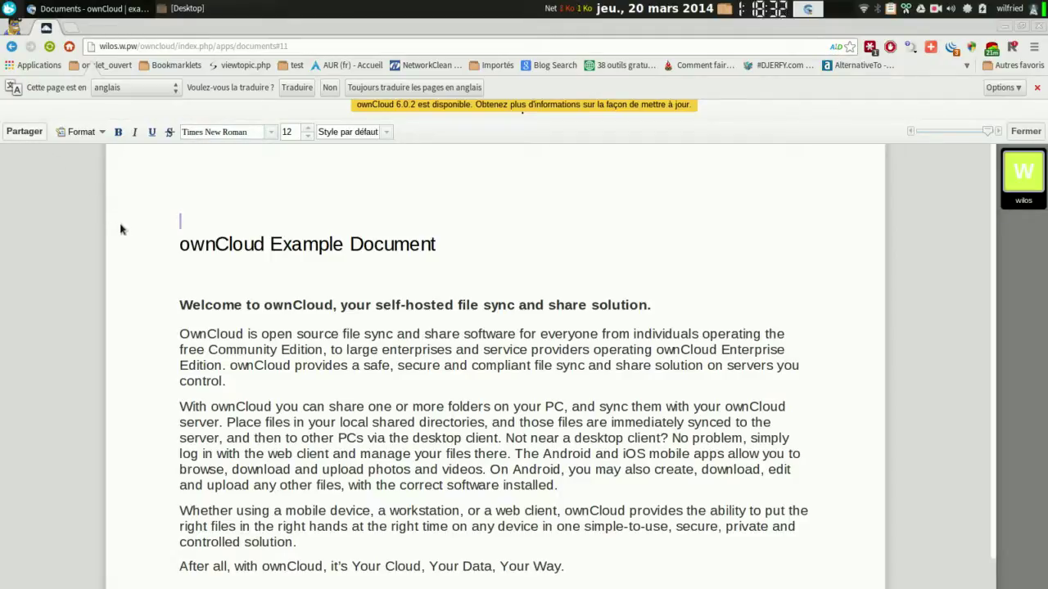
{"action": "left_click", "coordinate": [74, 130]}
{"action": "left_click", "coordinate": [74, 131]}
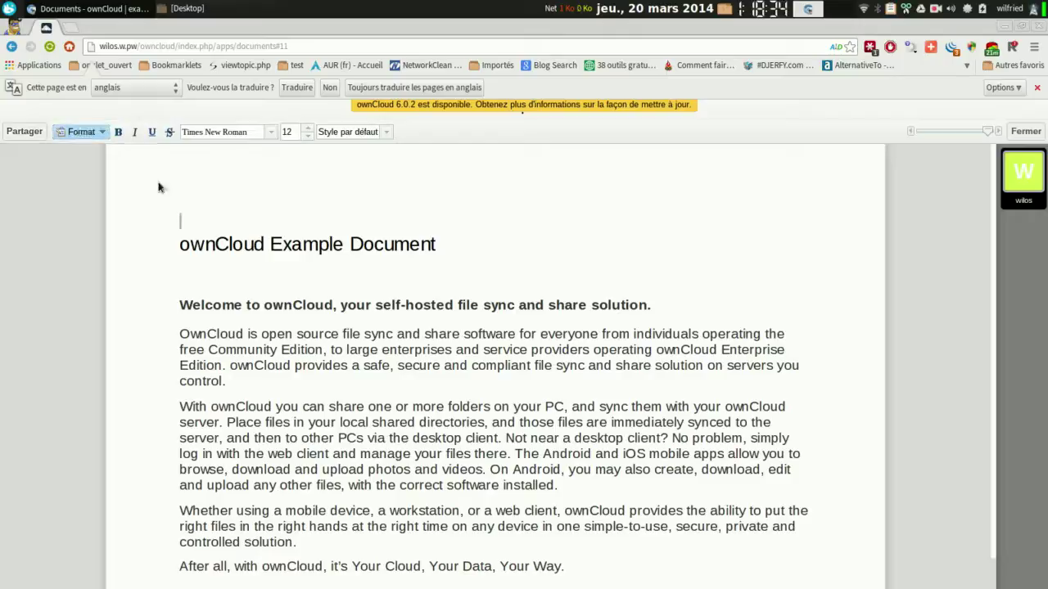
{"action": "left_click_drag", "start_coordinate": [249, 304], "coordinate": [309, 305]}
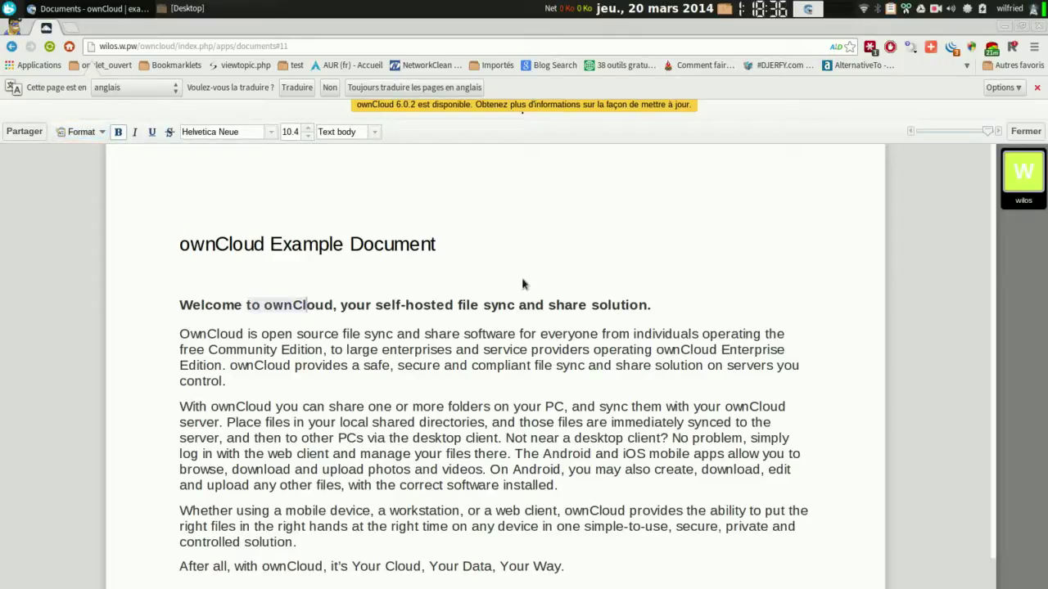
{"action": "left_click", "coordinate": [1025, 131]}
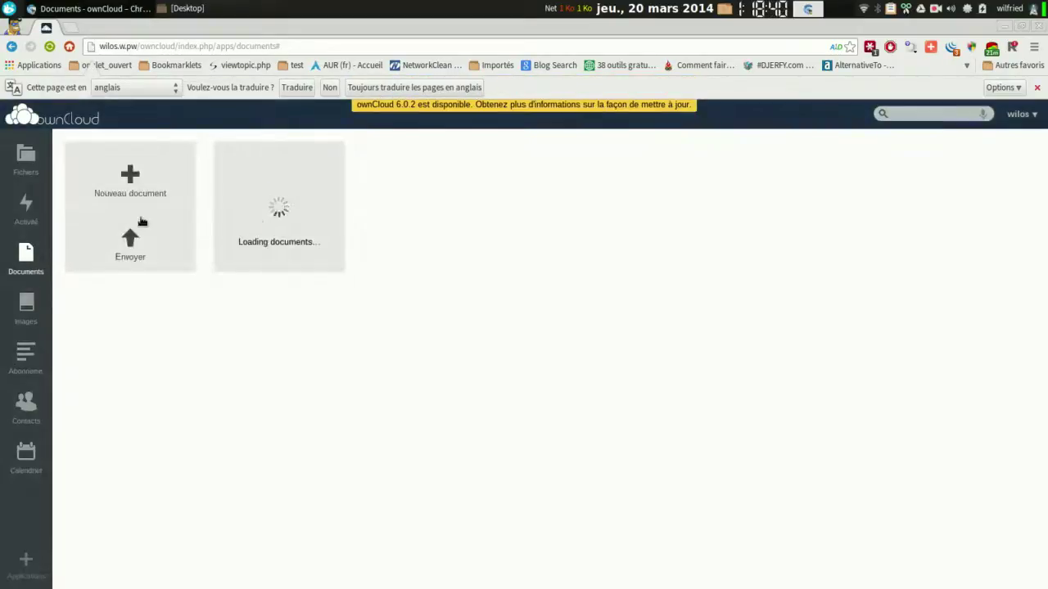
{"action": "left_click", "coordinate": [26, 312]}
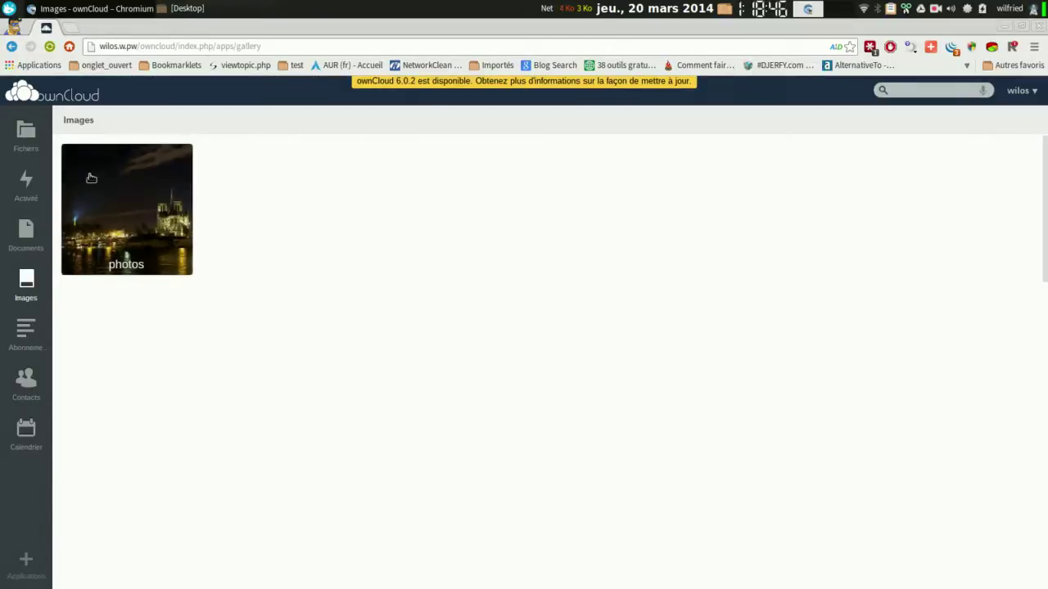
Play a slideshow of the photos album from paris.jpg to the squirrel photo, then close it.
{"action": "left_click", "coordinate": [129, 237]}
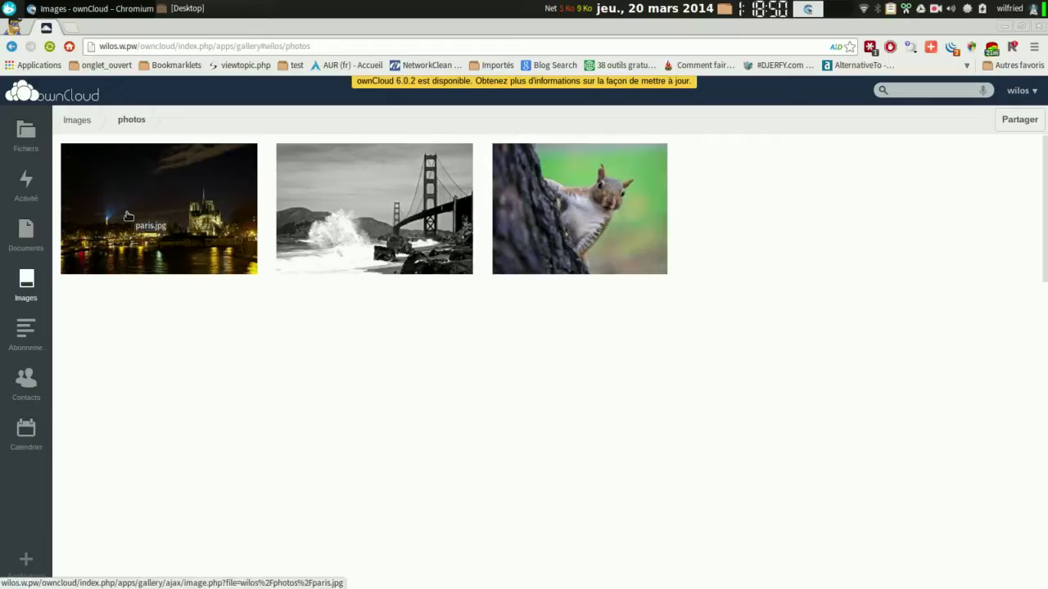
{"action": "left_click", "coordinate": [128, 216]}
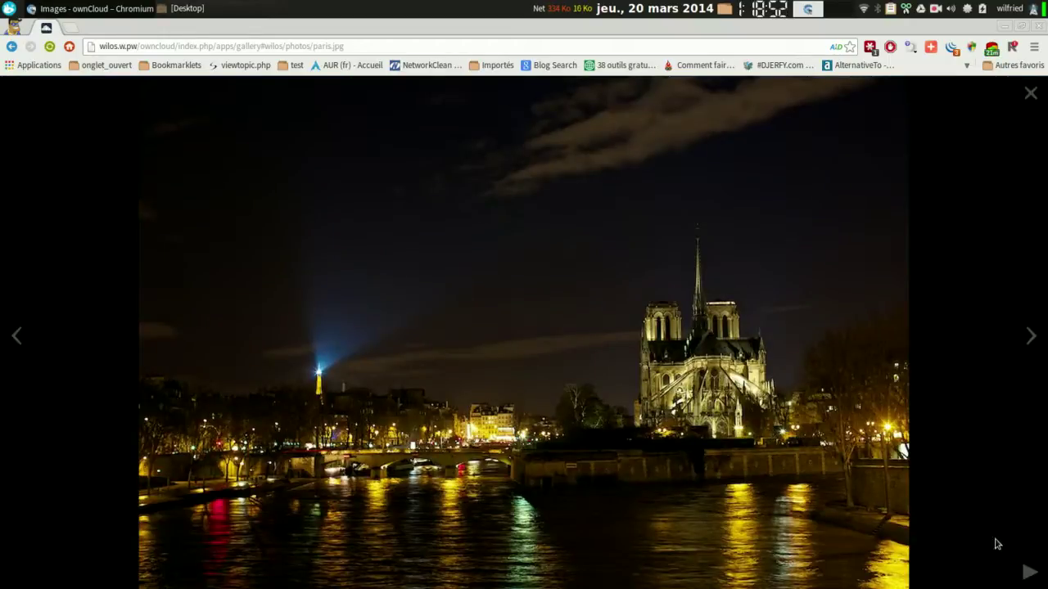
{"action": "left_click", "coordinate": [1021, 573]}
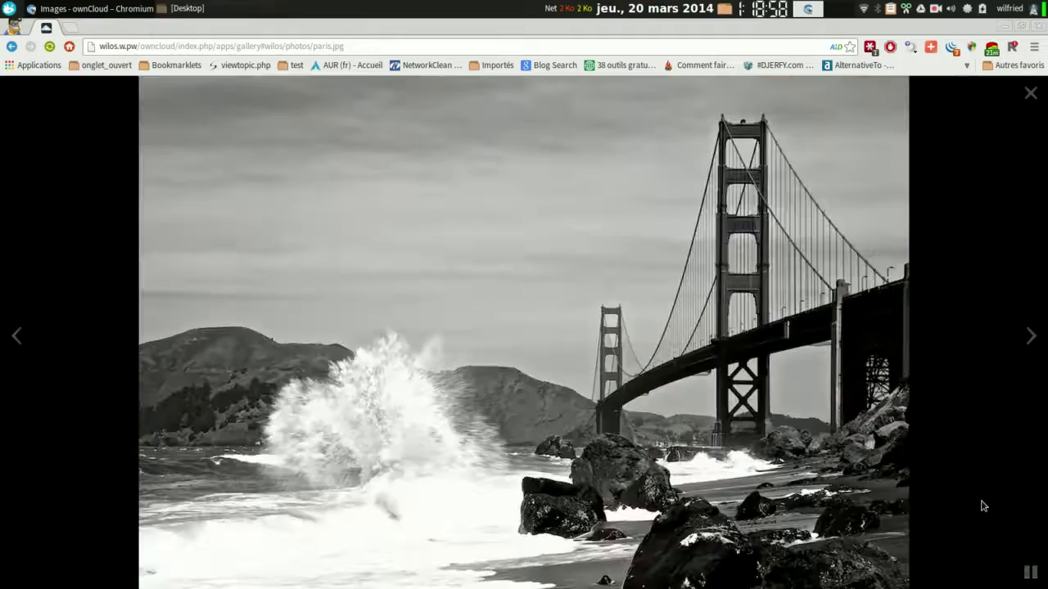
{"action": "left_click", "coordinate": [1030, 336]}
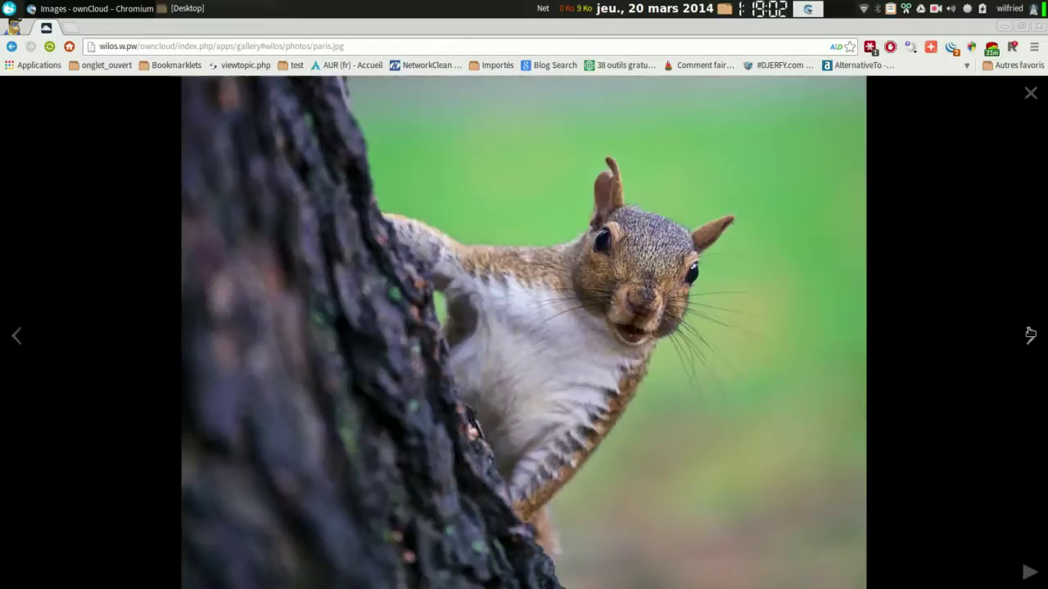
{"action": "left_click", "coordinate": [1031, 93]}
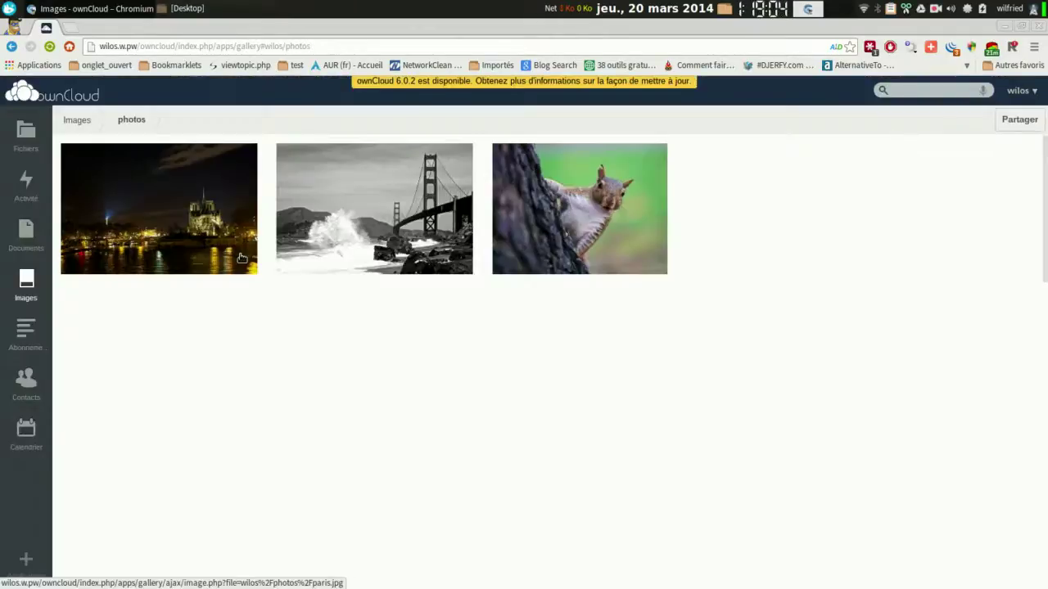
{"action": "left_click", "coordinate": [22, 342]}
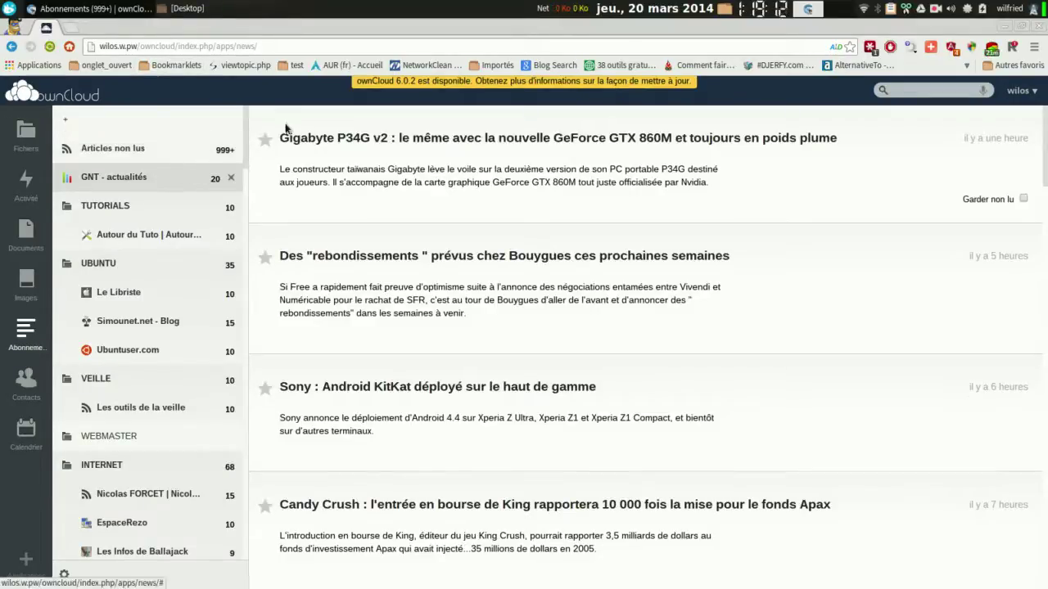
Read the Gigabyte P34G v2 article, then filter News to the Autour du Tuto feed.
{"action": "left_click", "coordinate": [341, 144]}
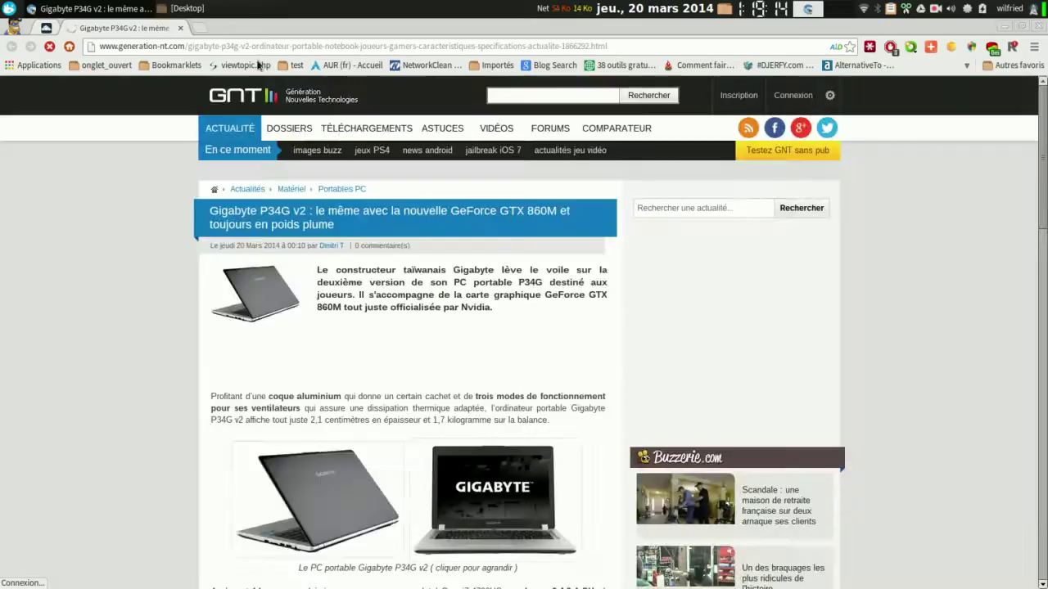
{"action": "left_click", "coordinate": [181, 29]}
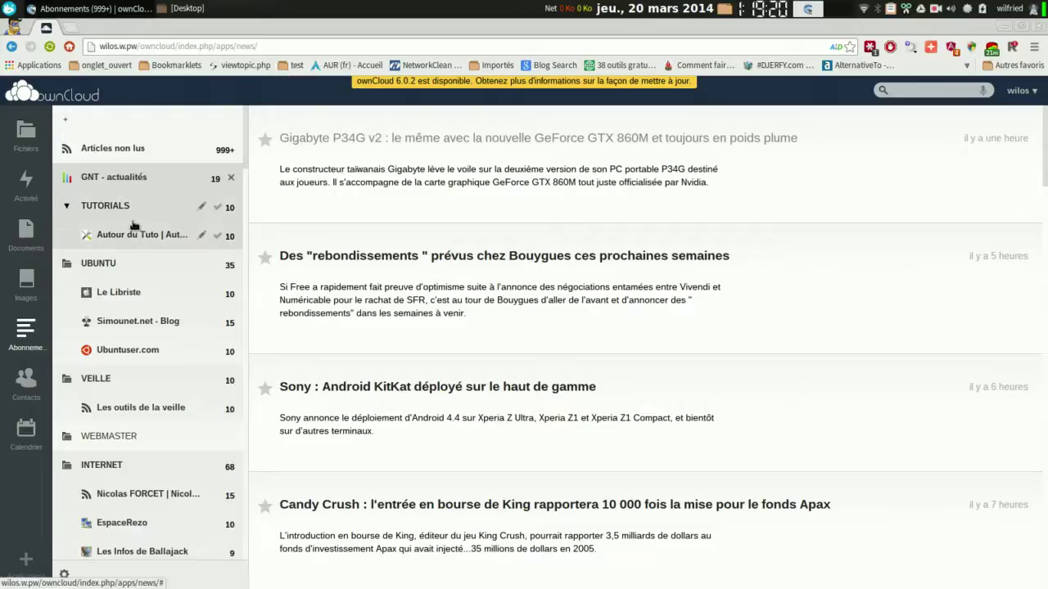
{"action": "left_click", "coordinate": [116, 243]}
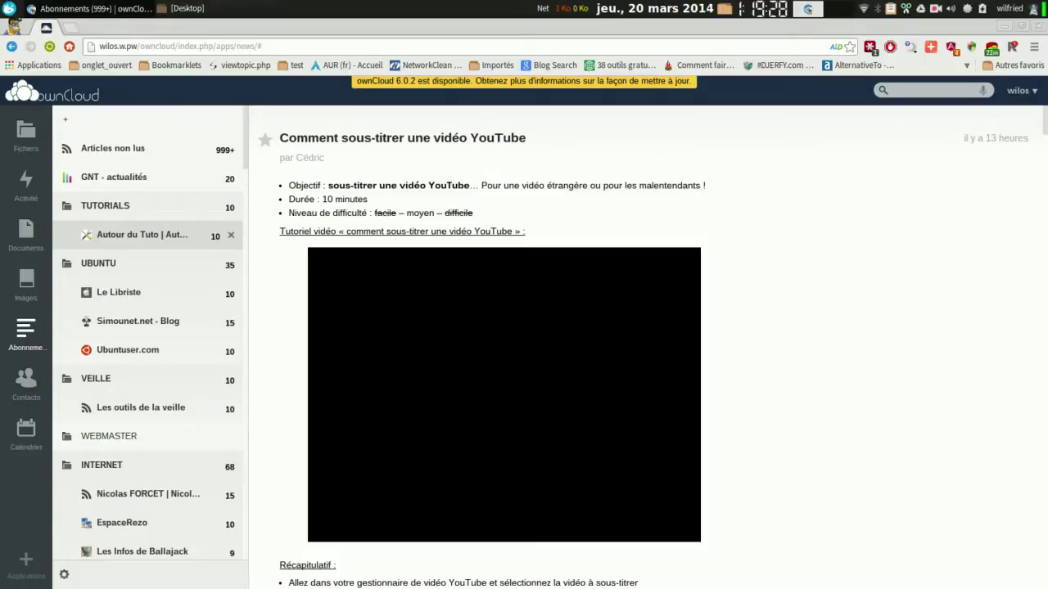
Scroll and step through the Autour du Tuto articles with J until all are read, then open Contacts.
{"action": "scroll", "coordinate": [504, 344], "scroll_direction": "down", "scroll_amount": 2}
{"action": "scroll", "coordinate": [646, 344], "scroll_direction": "down", "scroll_amount": 20}
{"action": "scroll", "coordinate": [647, 344], "scroll_direction": "down", "scroll_amount": 20}
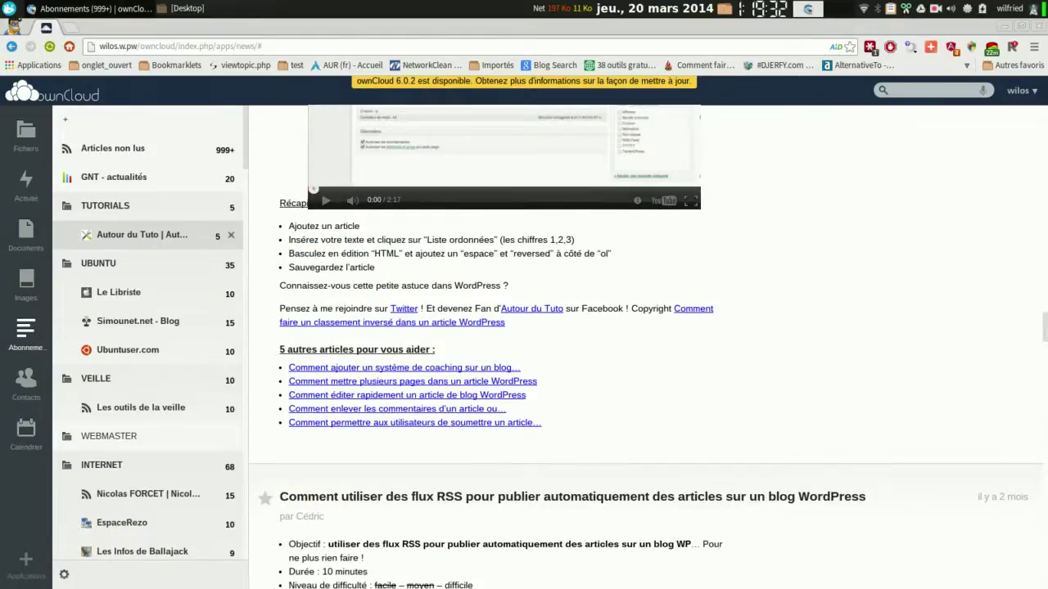
{"action": "scroll", "coordinate": [1026, 108], "scroll_direction": "up", "scroll_amount": 1}
{"action": "scroll", "coordinate": [1026, 109], "scroll_direction": "down", "scroll_amount": 1}
{"action": "key", "text": "j"}
{"action": "key", "text": "j"}
{"action": "key", "text": "j"}
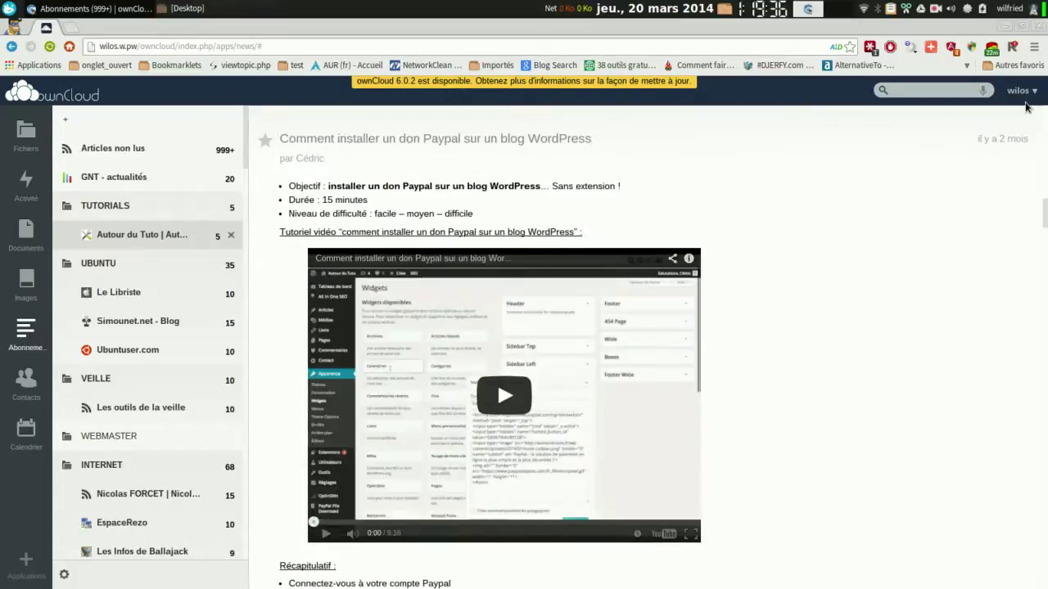
{"action": "key", "text": "j"}
{"action": "key", "text": "j"}
{"action": "key", "text": "j"}
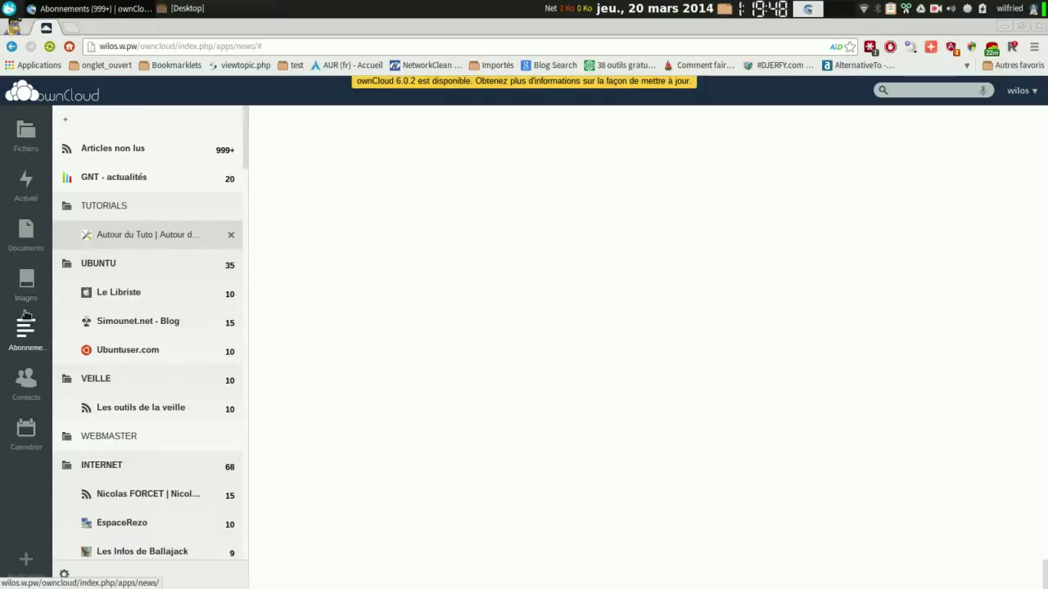
{"action": "left_click", "coordinate": [27, 381]}
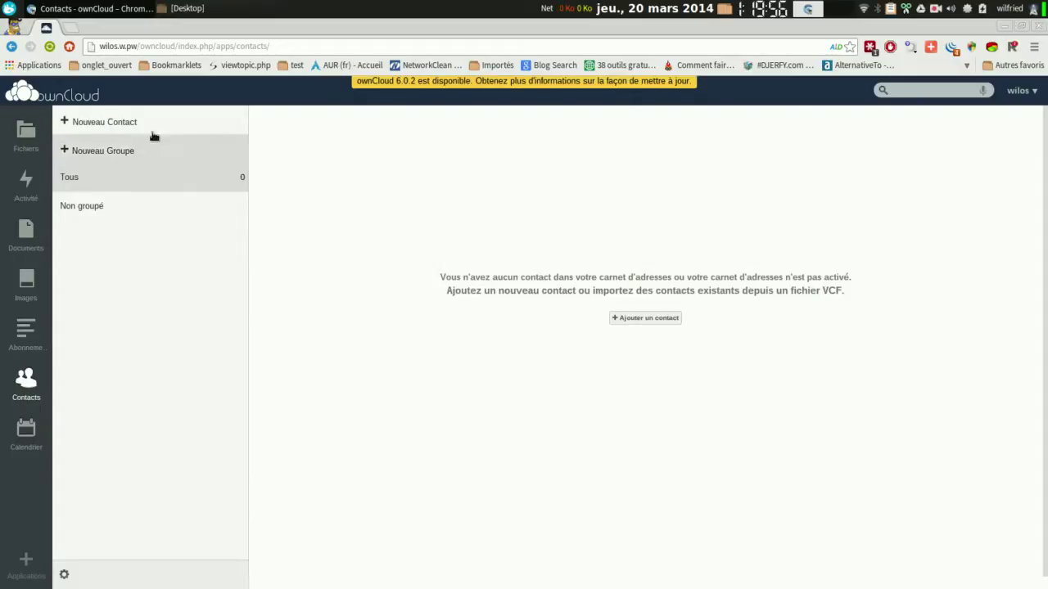
{"action": "left_click", "coordinate": [647, 319]}
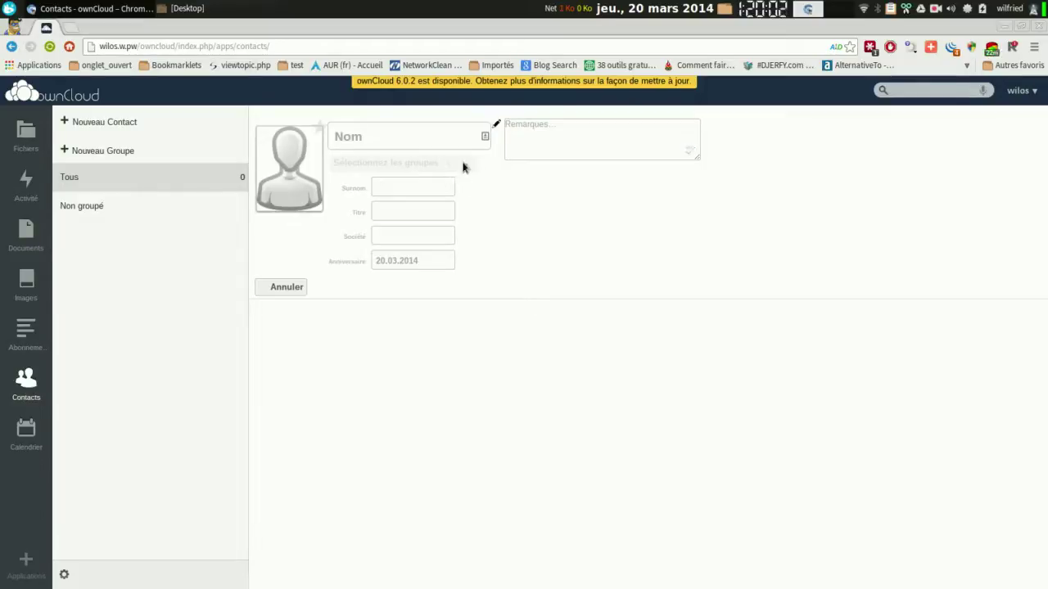
{"action": "left_click", "coordinate": [426, 234]}
{"action": "left_click", "coordinate": [433, 261]}
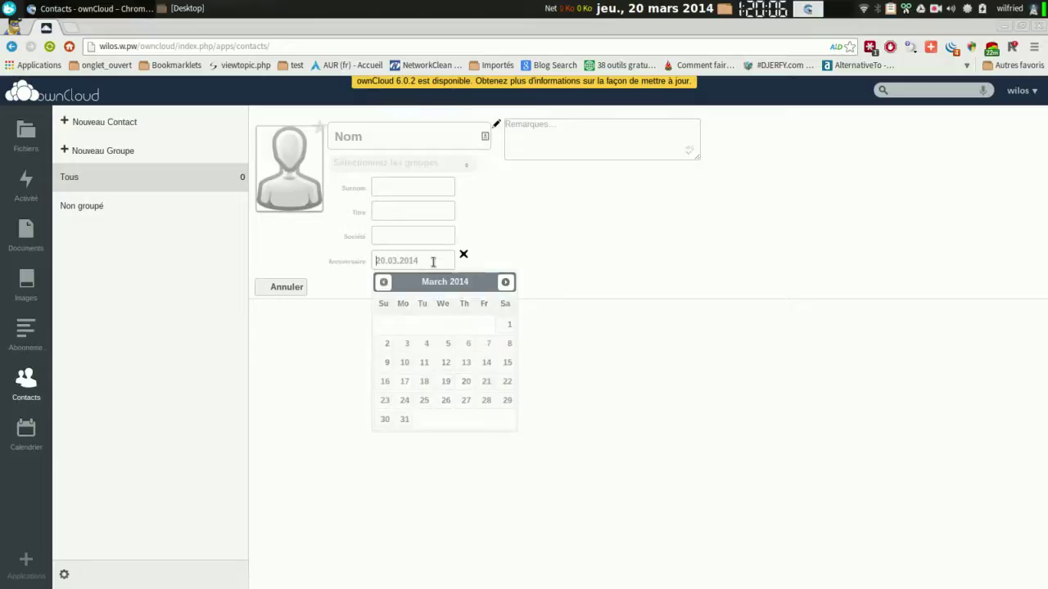
{"action": "left_click", "coordinate": [433, 261]}
{"action": "left_click", "coordinate": [508, 235]}
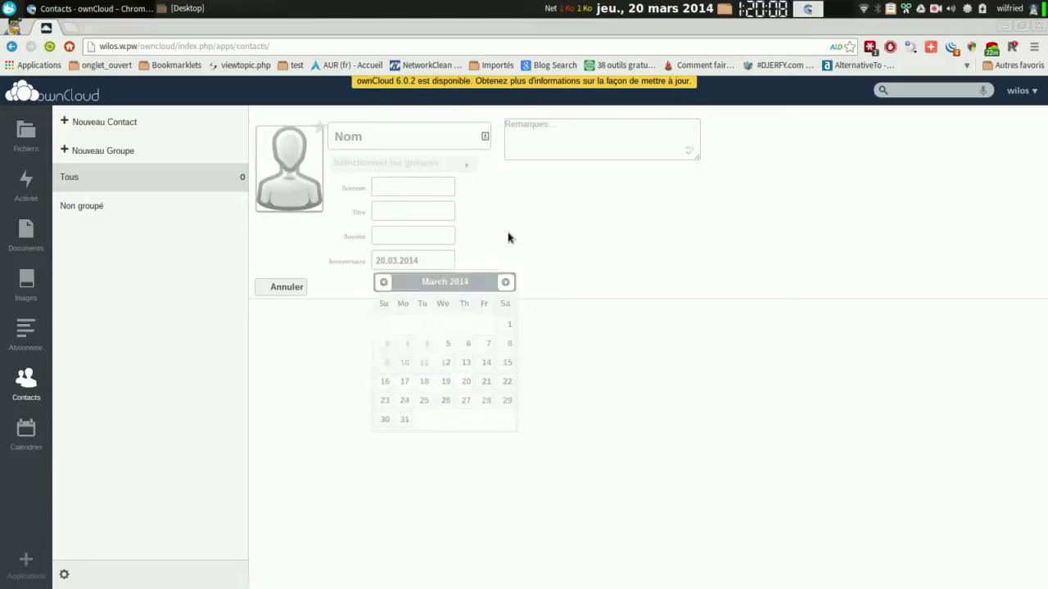
{"action": "mouse_move", "coordinate": [388, 183]}
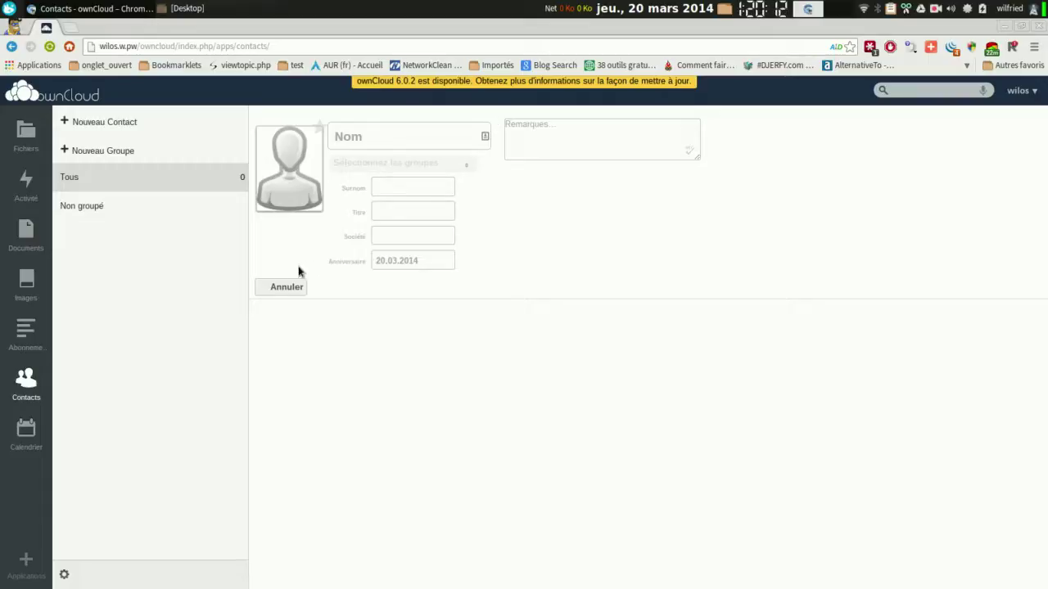
{"action": "left_click", "coordinate": [284, 286]}
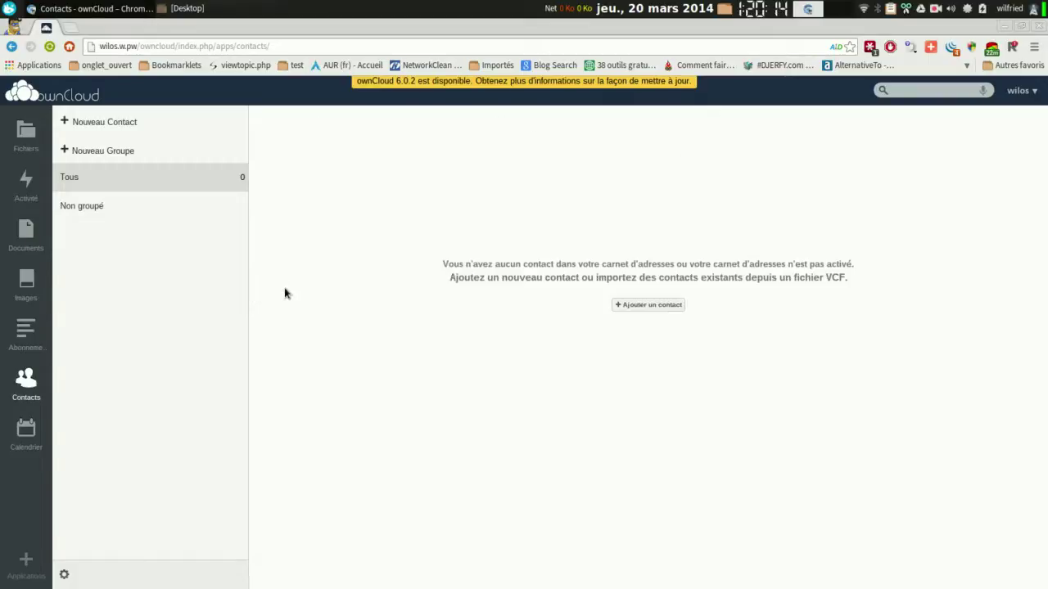
Open the March 2014 calendar, dismiss the location prompt, and start a new event on the 20th.
{"action": "left_click", "coordinate": [27, 438]}
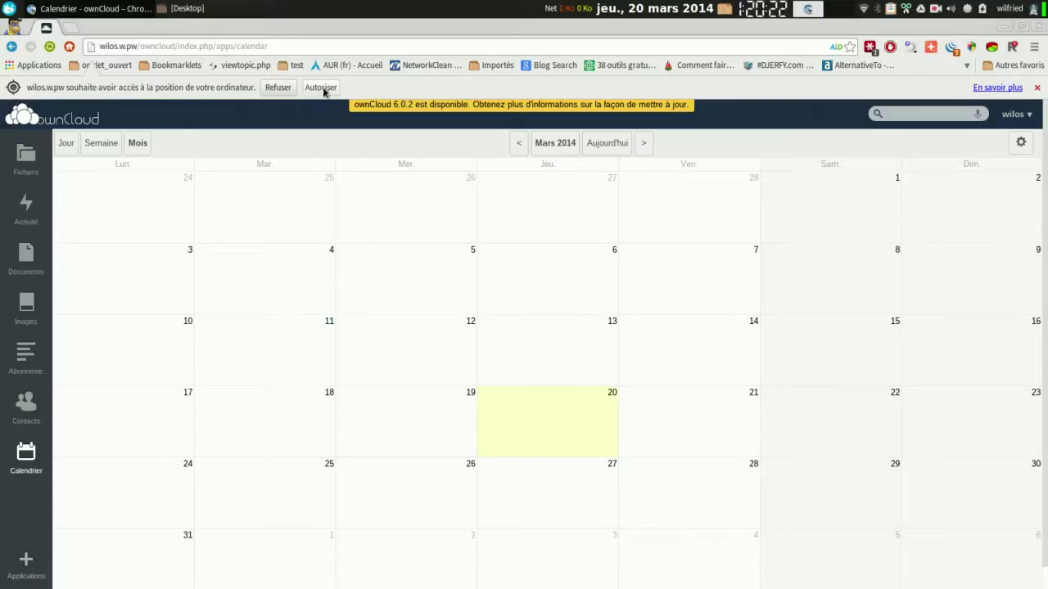
{"action": "left_click", "coordinate": [289, 89]}
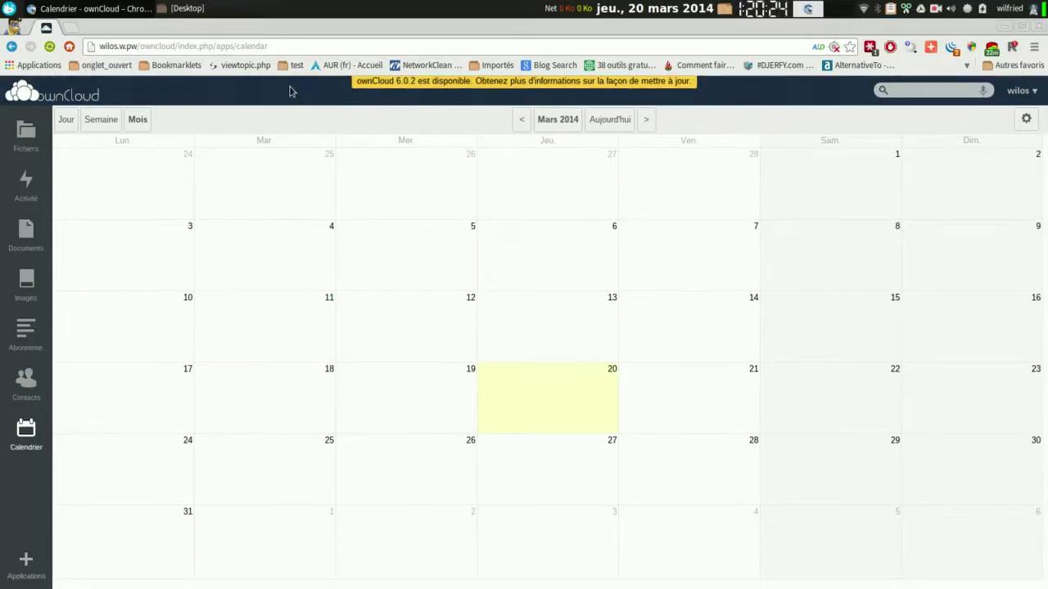
{"action": "left_click", "coordinate": [545, 407]}
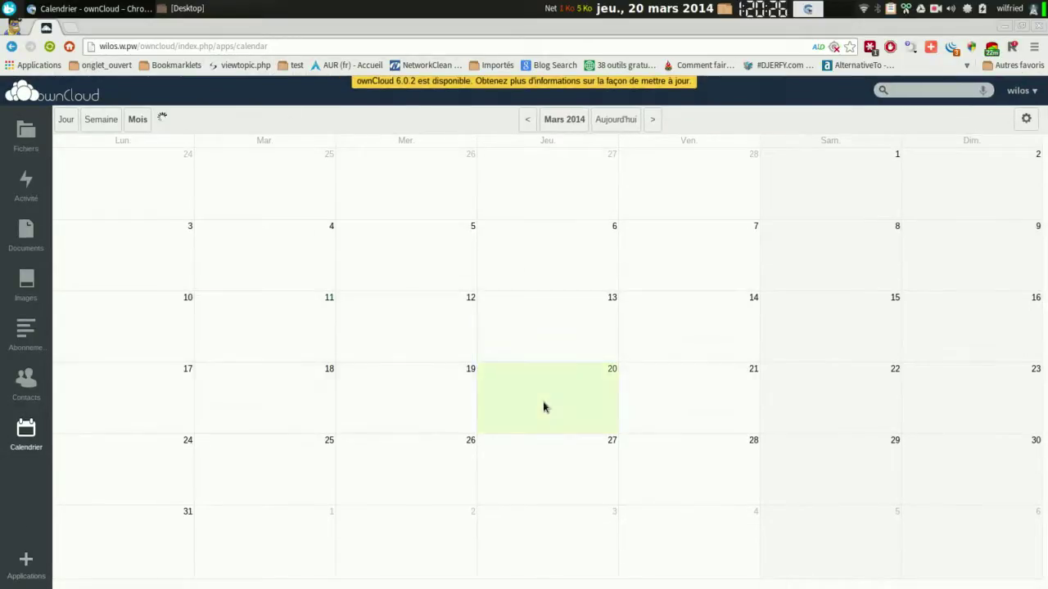
{"action": "left_click", "coordinate": [544, 407]}
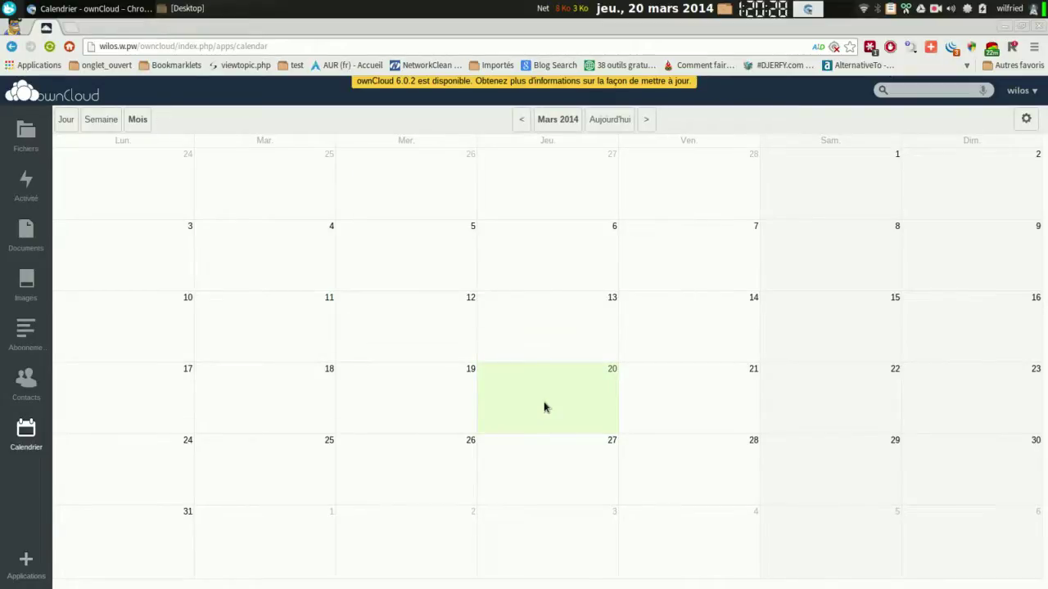
{"action": "left_click", "coordinate": [545, 407]}
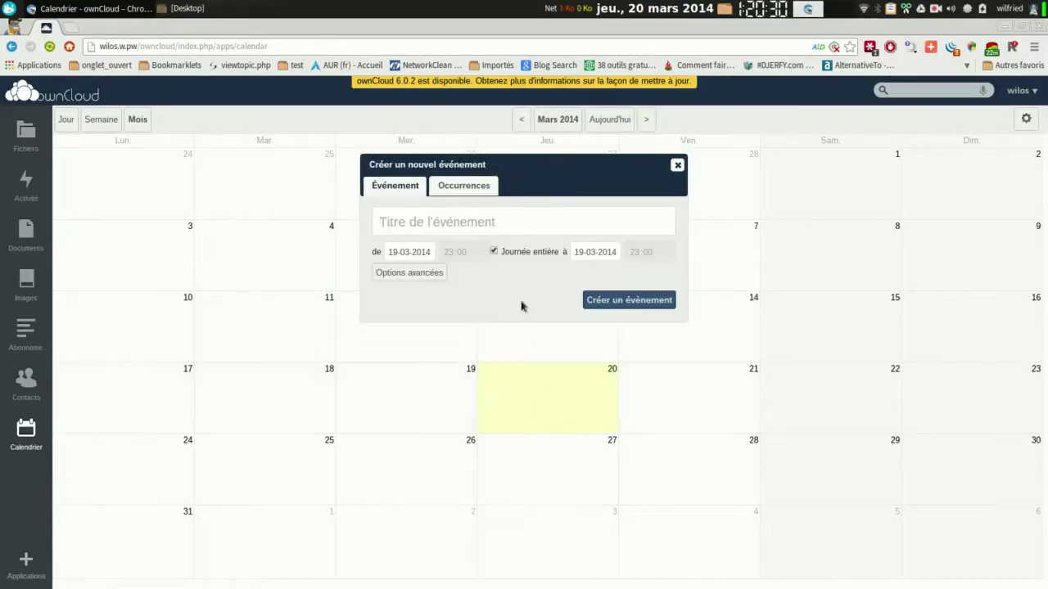
Look through the event's details and repetition settings, then close the form without saving.
{"action": "left_click", "coordinate": [419, 279]}
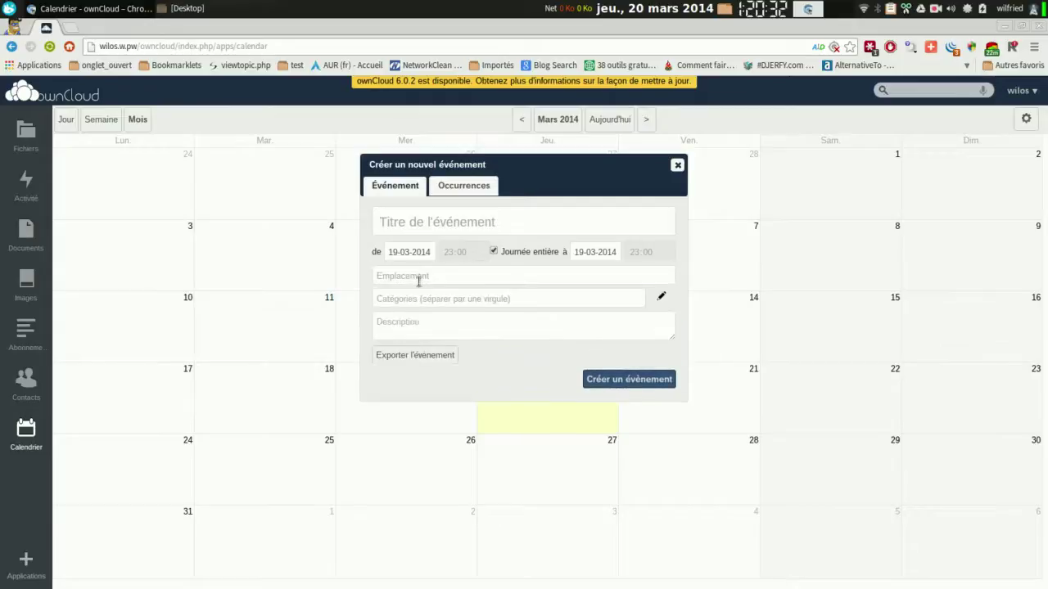
{"action": "left_click", "coordinate": [451, 187]}
{"action": "left_click", "coordinate": [471, 215]}
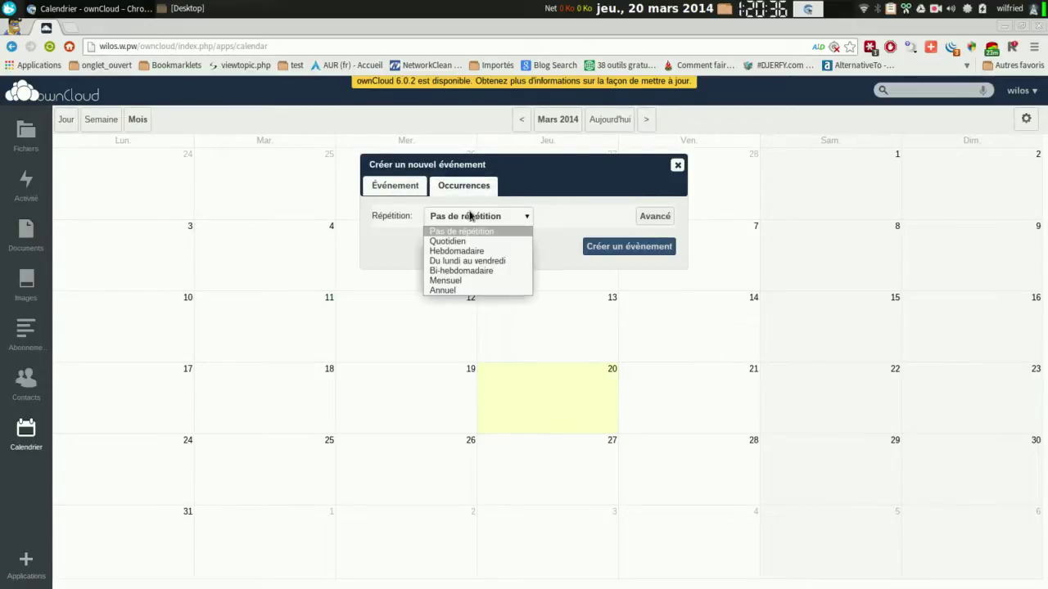
{"action": "left_click", "coordinate": [653, 218]}
{"action": "left_click", "coordinate": [653, 218]}
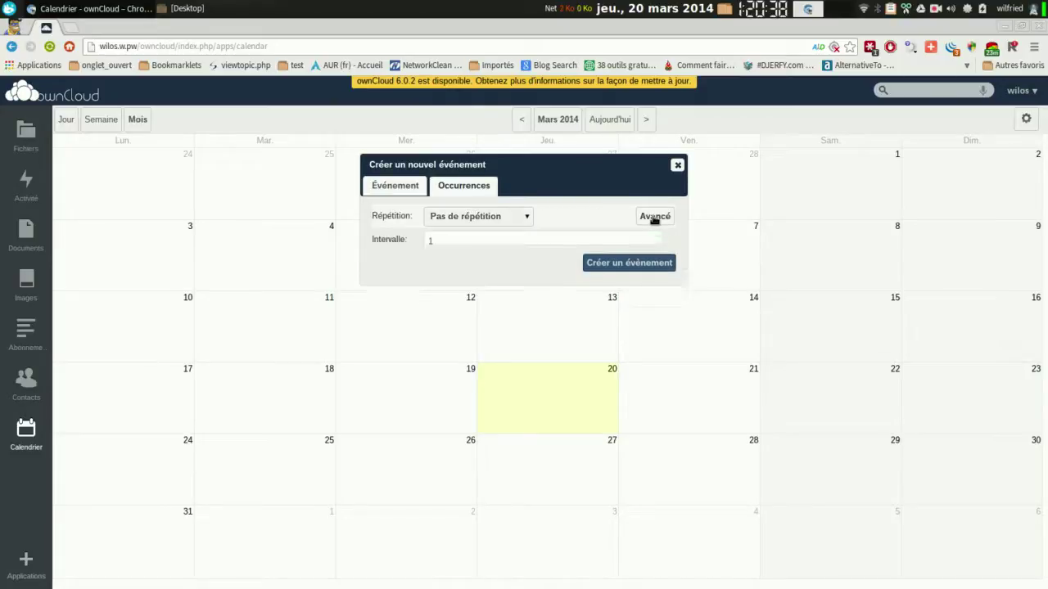
{"action": "left_click", "coordinate": [406, 186]}
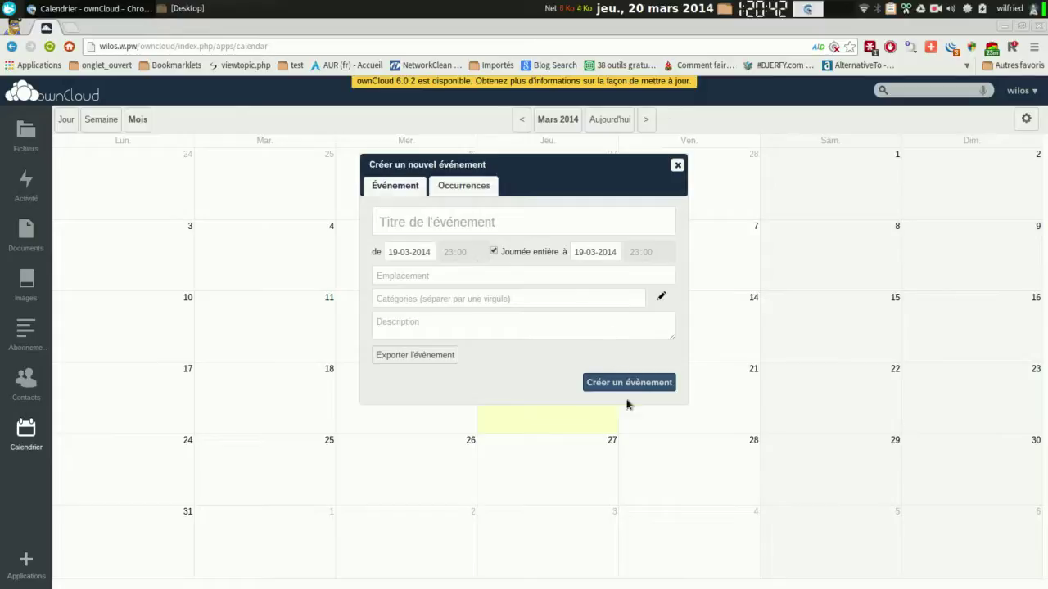
{"action": "left_click", "coordinate": [678, 166]}
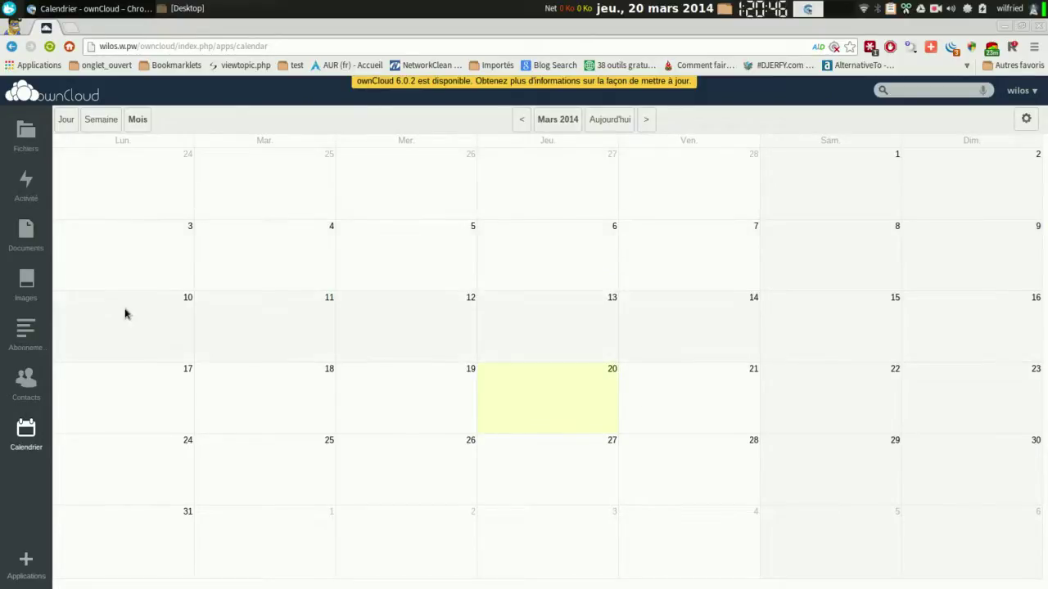
In the apps administration page, enable the Bookmarks app.
{"action": "left_click", "coordinate": [24, 564]}
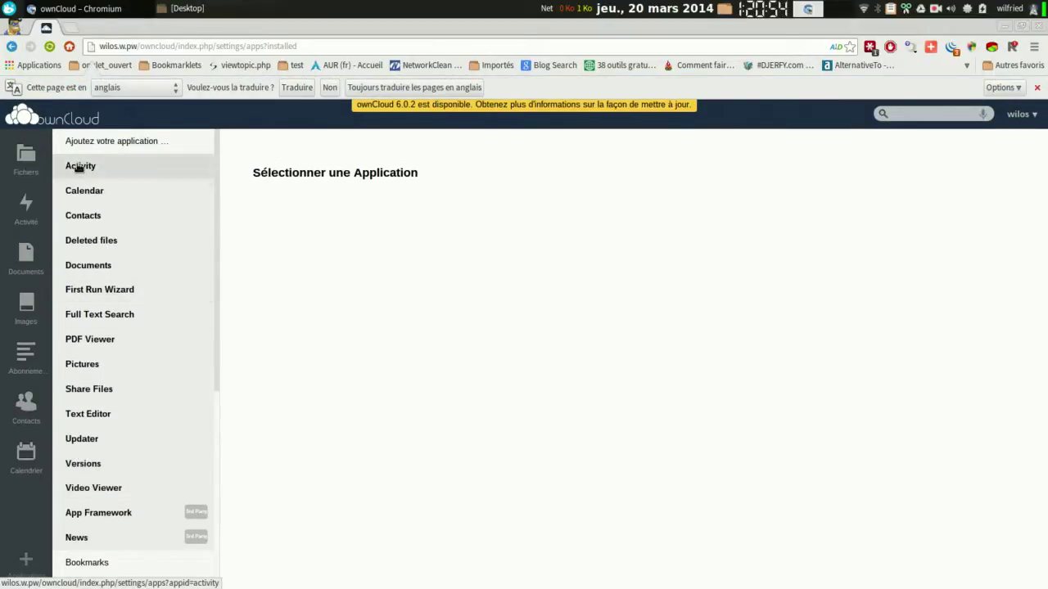
{"action": "left_click", "coordinate": [80, 167]}
{"action": "left_click_drag", "start_coordinate": [217, 182], "coordinate": [217, 416]}
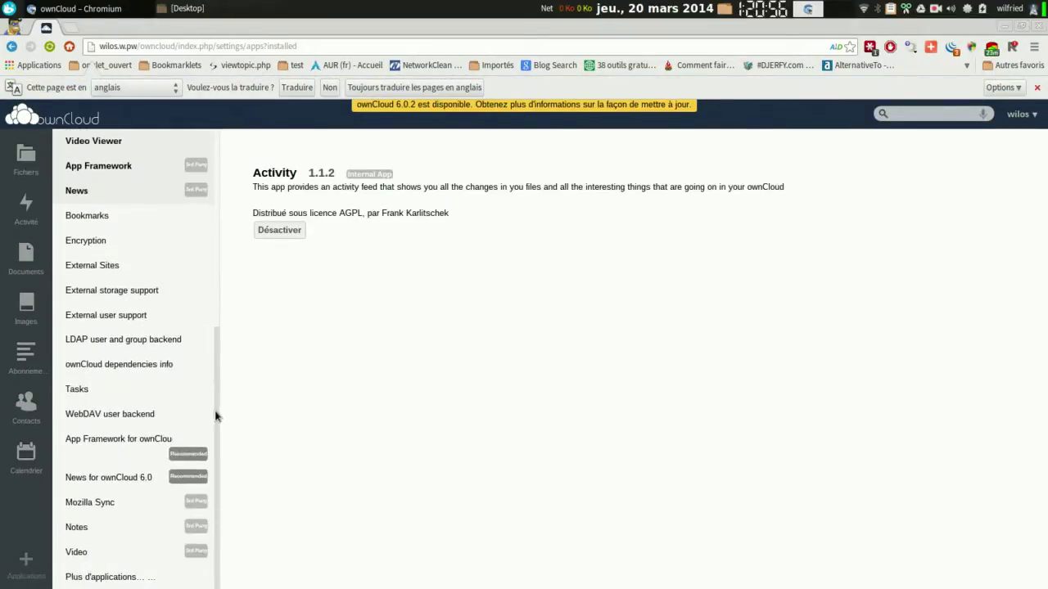
{"action": "left_click", "coordinate": [92, 215]}
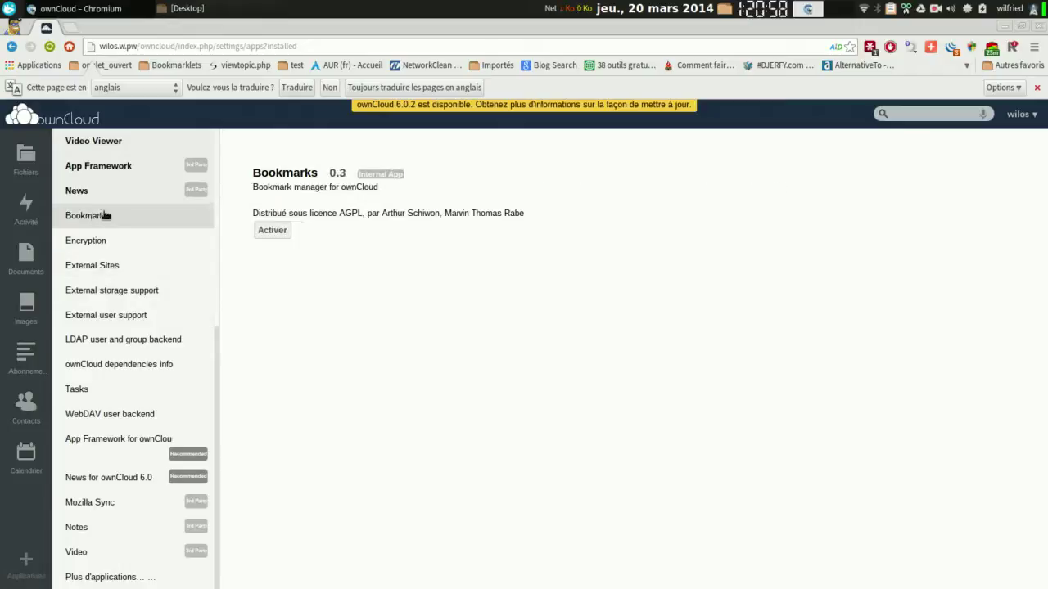
{"action": "left_click", "coordinate": [281, 227]}
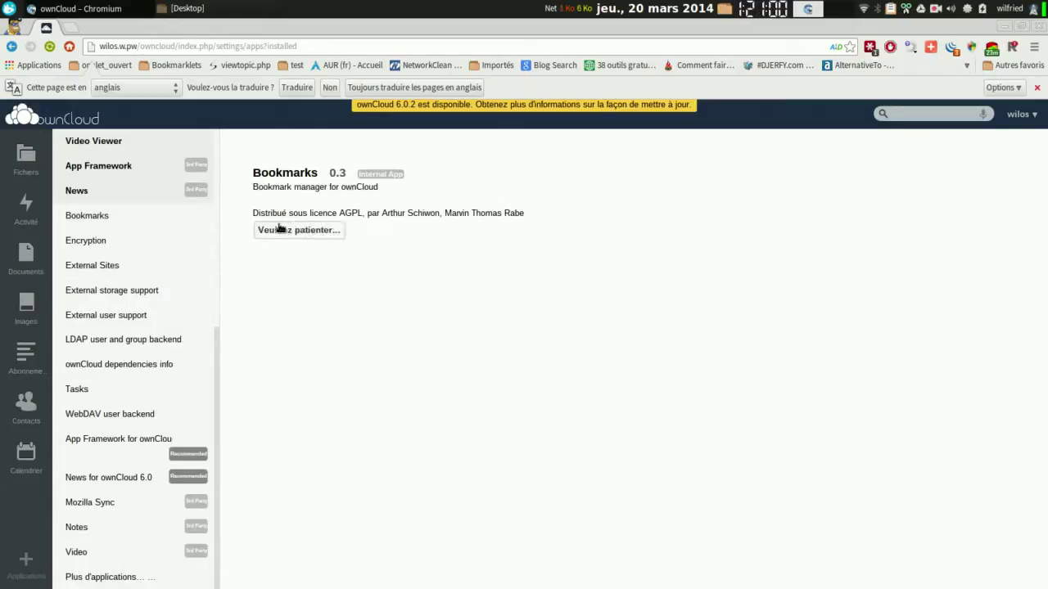
Enable the Encryption app.
{"action": "left_click", "coordinate": [124, 248]}
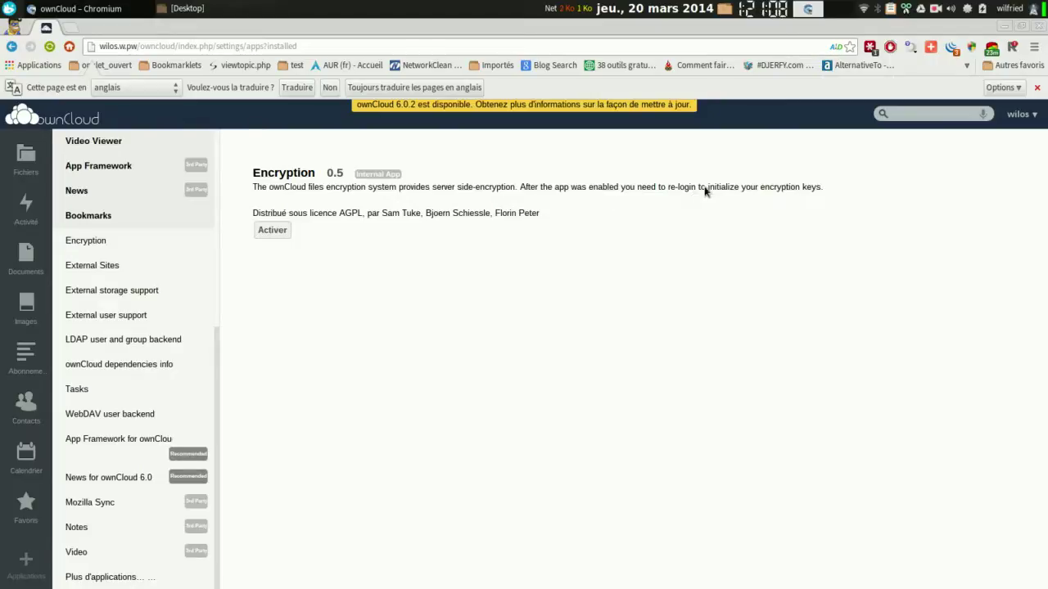
{"action": "left_click", "coordinate": [274, 230]}
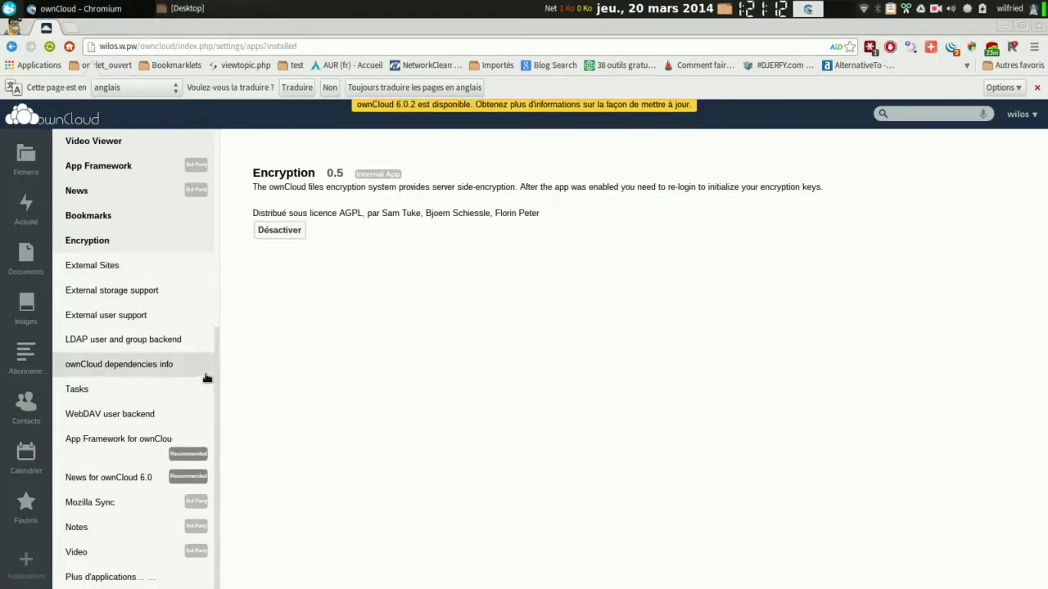
{"action": "left_click", "coordinate": [104, 578]}
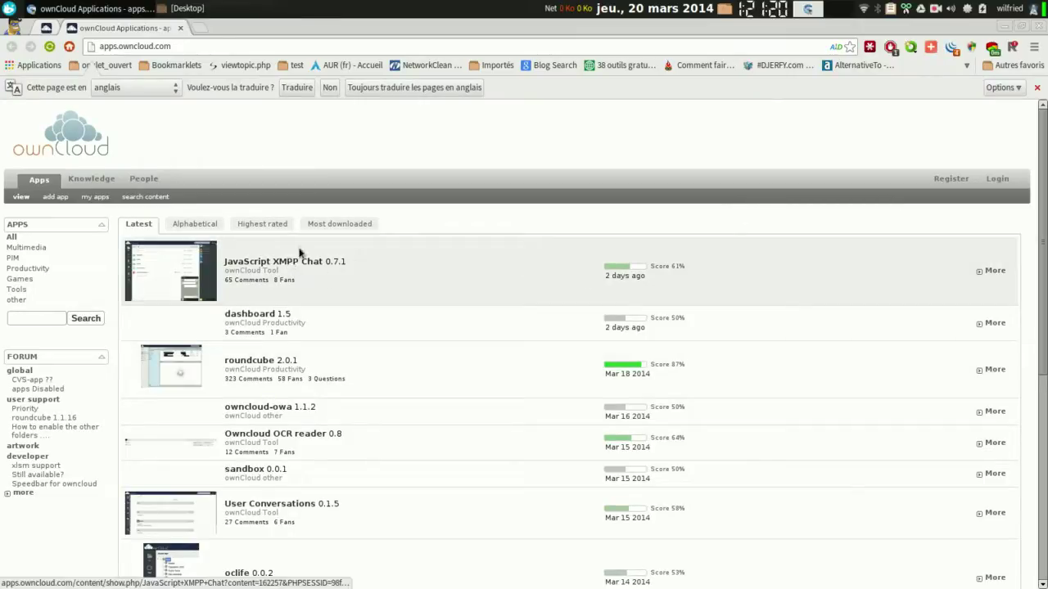
Page through older apps.owncloud.com listings, then close the store tab back to the Encryption app.
{"action": "scroll", "coordinate": [1042, 407], "scroll_direction": "down", "scroll_amount": 5}
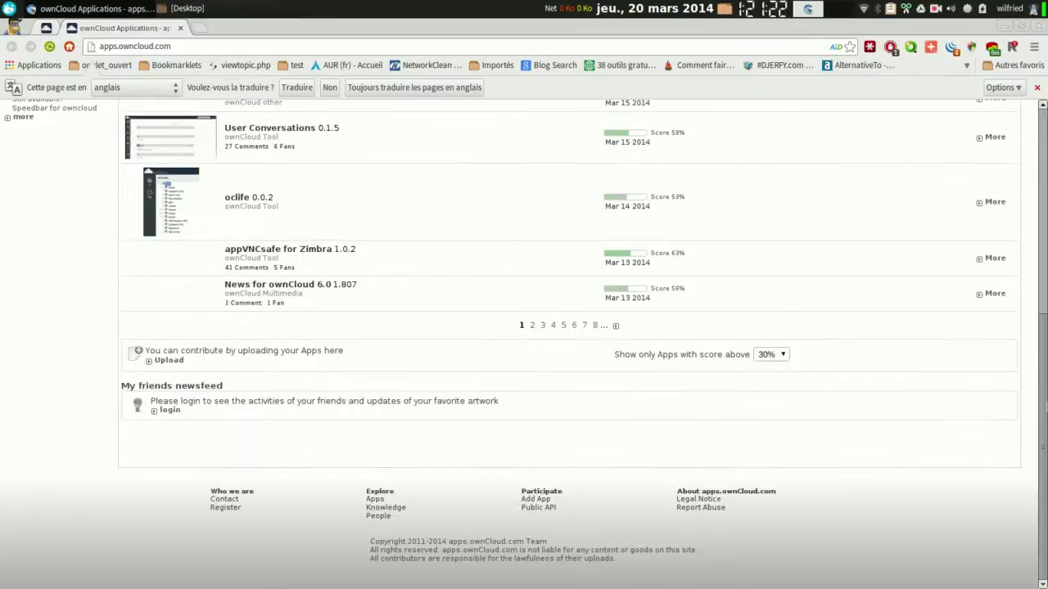
{"action": "scroll", "coordinate": [673, 408], "scroll_direction": "up", "scroll_amount": 4}
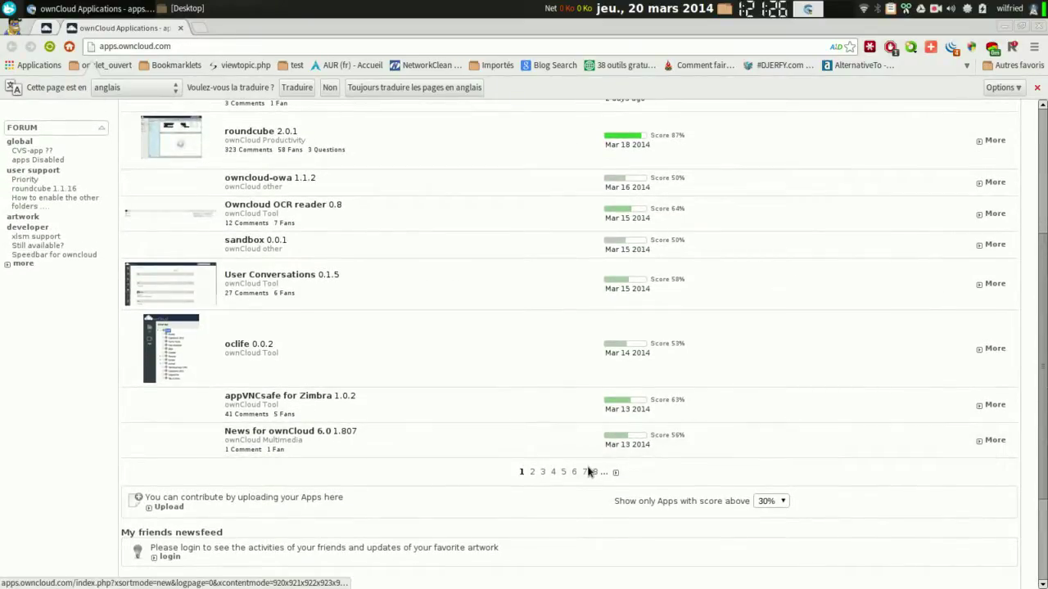
{"action": "left_click", "coordinate": [589, 473]}
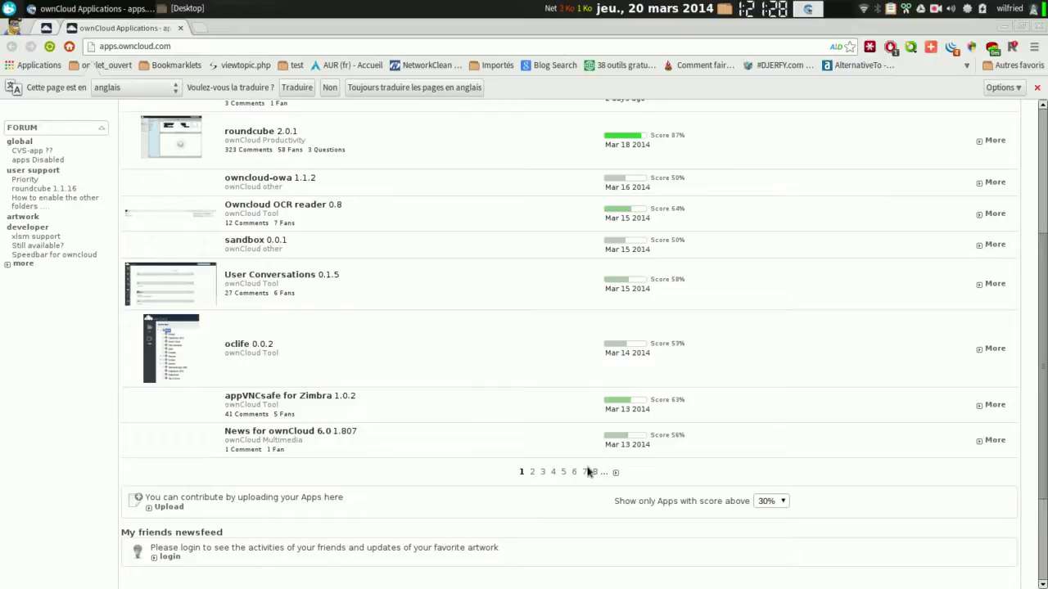
{"action": "left_click", "coordinate": [585, 476]}
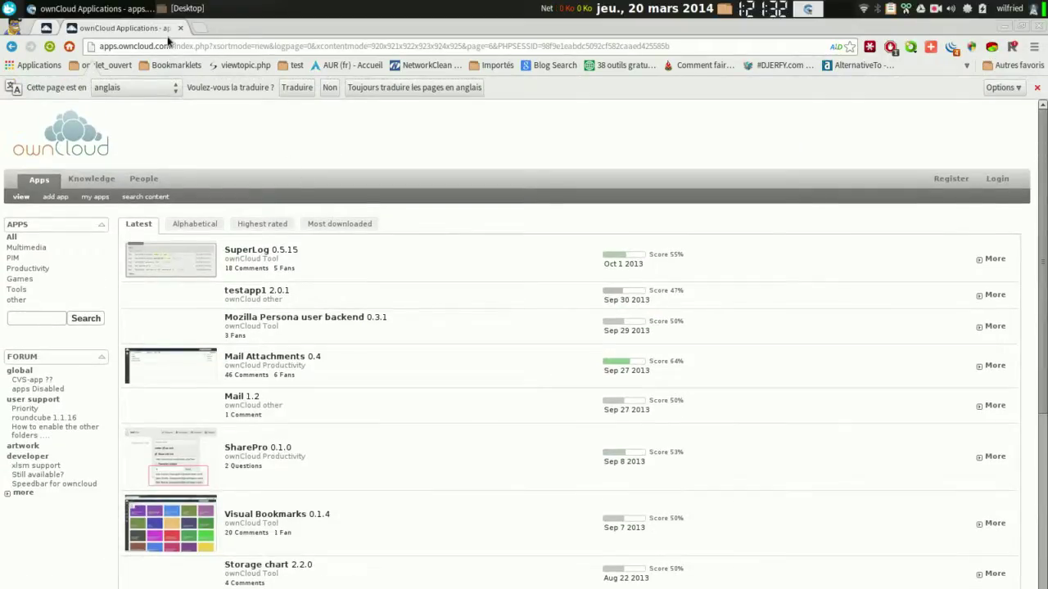
{"action": "left_click", "coordinate": [47, 29]}
{"action": "left_click", "coordinate": [99, 29]}
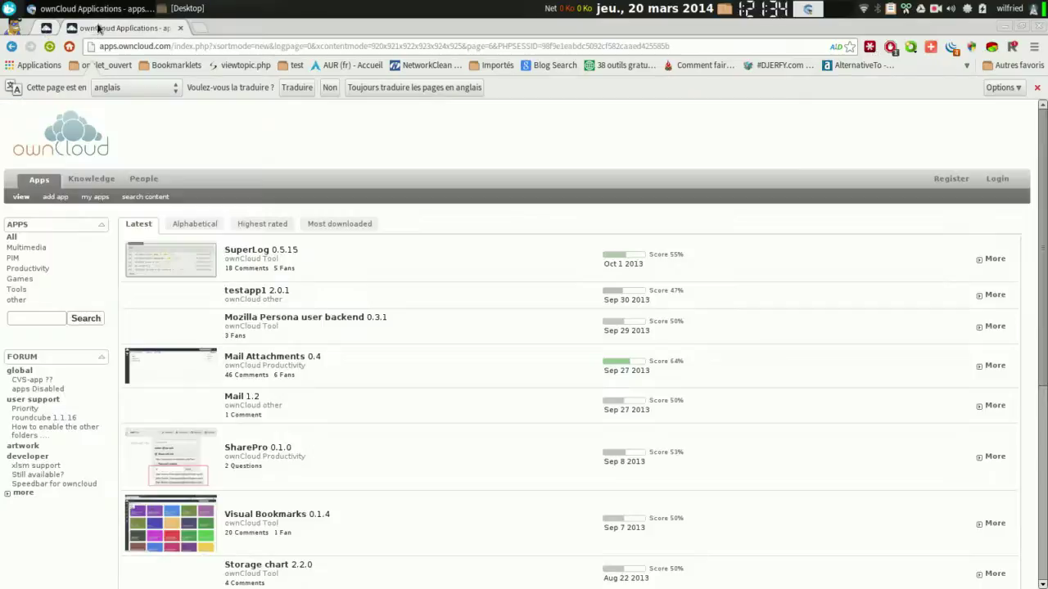
{"action": "left_click", "coordinate": [181, 28]}
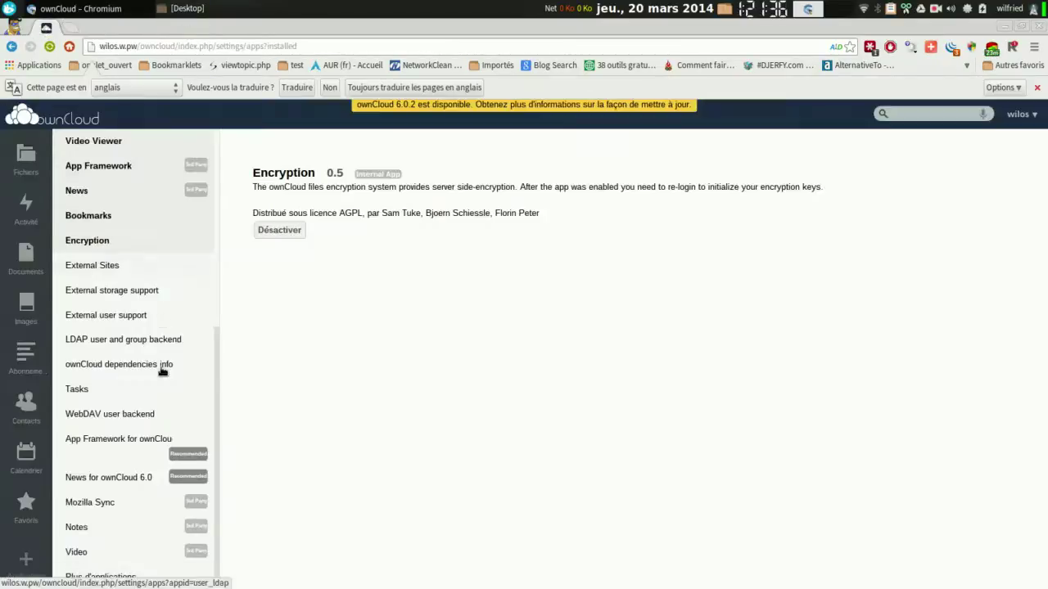
Open ownCloudUserManual.pdf from Files, scroll through to the sharing-links pages, then close the viewer.
{"action": "left_click", "coordinate": [31, 119]}
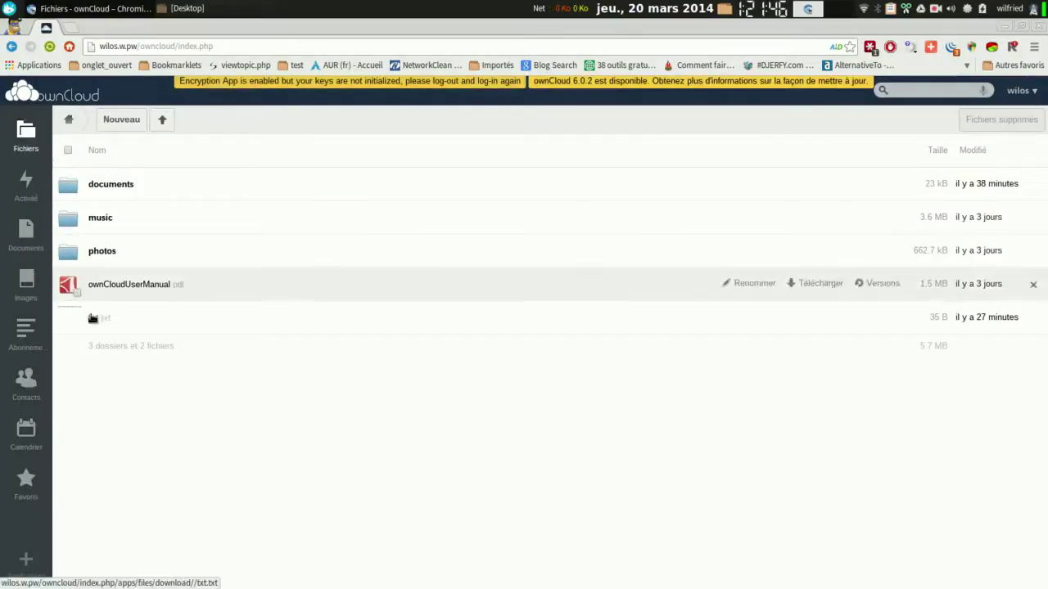
{"action": "left_click", "coordinate": [129, 286]}
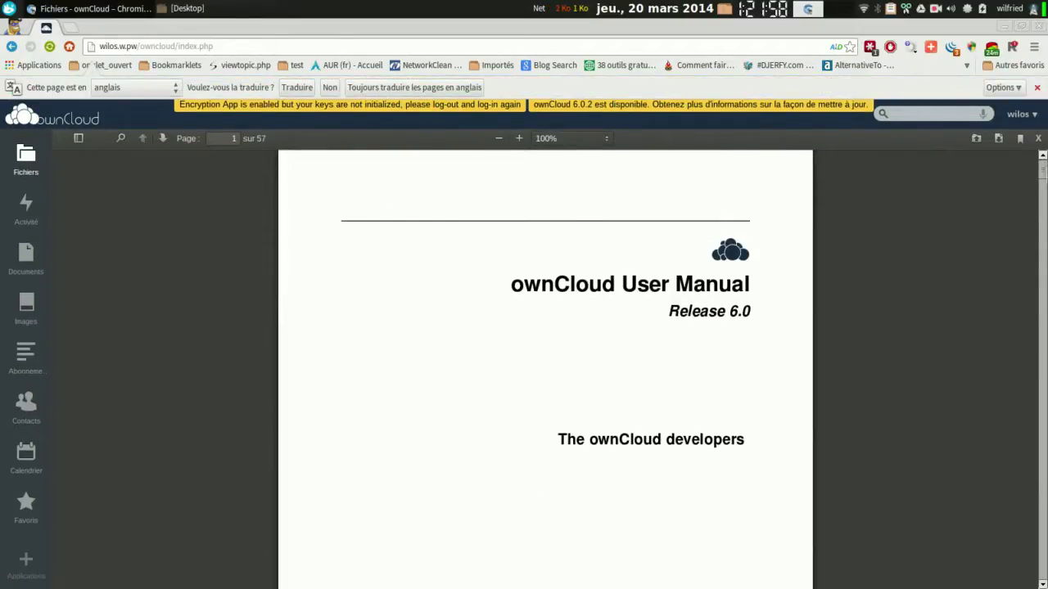
{"action": "scroll", "coordinate": [545, 368], "scroll_direction": "down", "scroll_amount": 1}
{"action": "scroll", "coordinate": [1016, 222], "scroll_direction": "down", "scroll_amount": 8}
{"action": "scroll", "coordinate": [1015, 221], "scroll_direction": "down", "scroll_amount": 15}
{"action": "scroll", "coordinate": [959, 228], "scroll_direction": "down", "scroll_amount": 20}
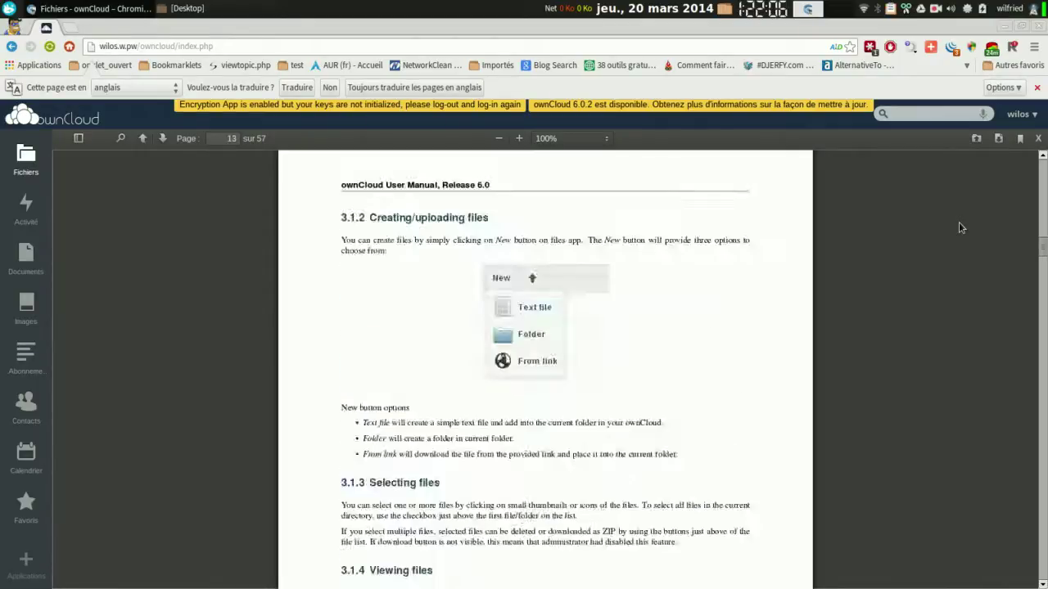
{"action": "scroll", "coordinate": [959, 228], "scroll_direction": "down", "scroll_amount": 5}
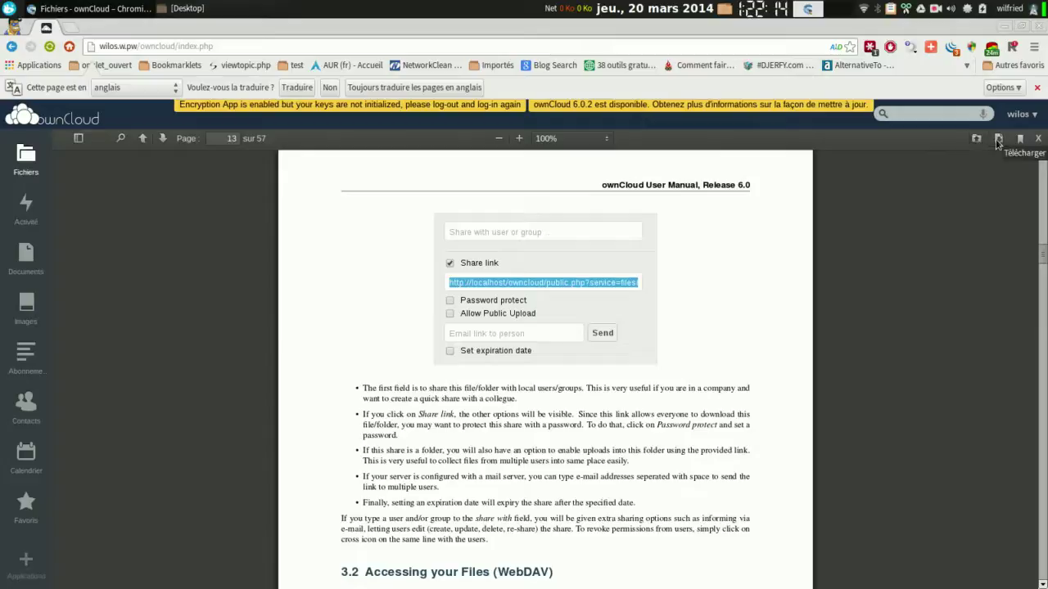
{"action": "left_click", "coordinate": [1037, 139]}
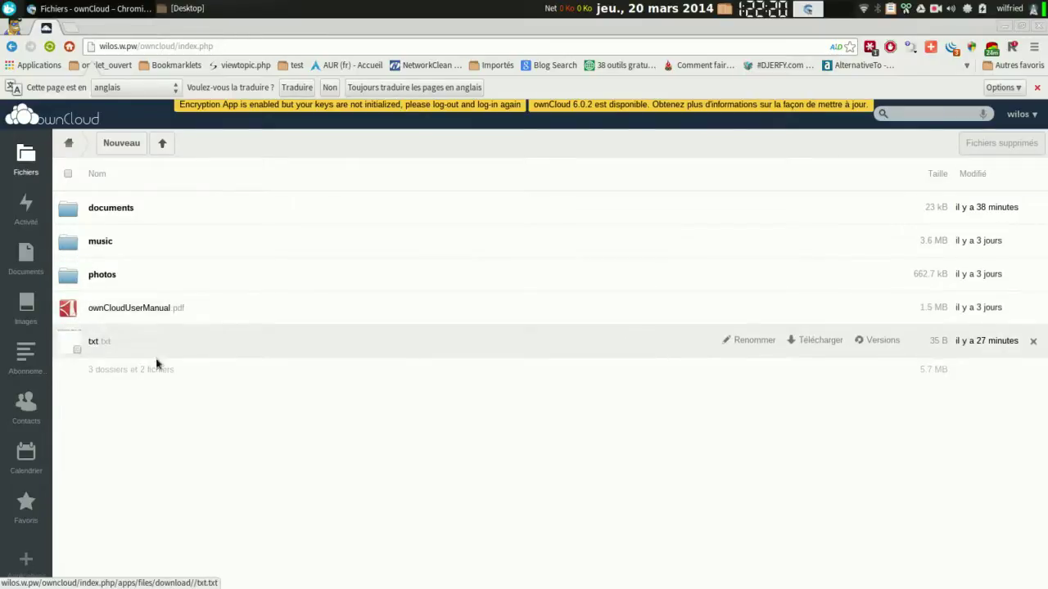
In Bookmarks, drag the 'Ajouter à ownCloud' bookmarklet to the bookmarks bar, then start a new tab.
{"action": "left_click", "coordinate": [25, 514]}
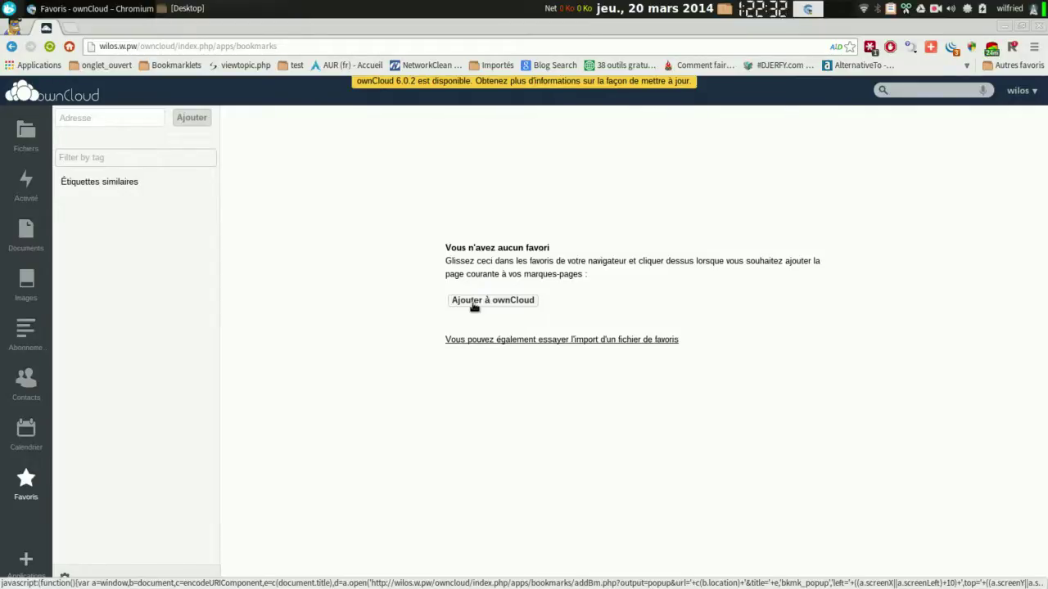
{"action": "left_click_drag", "start_coordinate": [473, 307], "coordinate": [186, 72]}
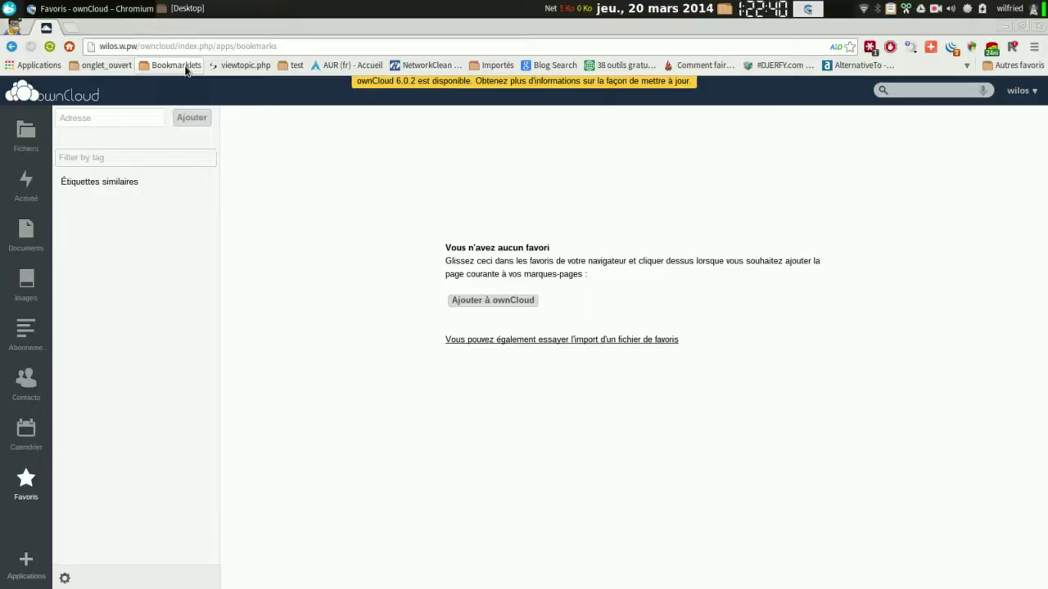
{"action": "left_click", "coordinate": [187, 71]}
{"action": "left_click", "coordinate": [187, 70]}
{"action": "left_click", "coordinate": [74, 29]}
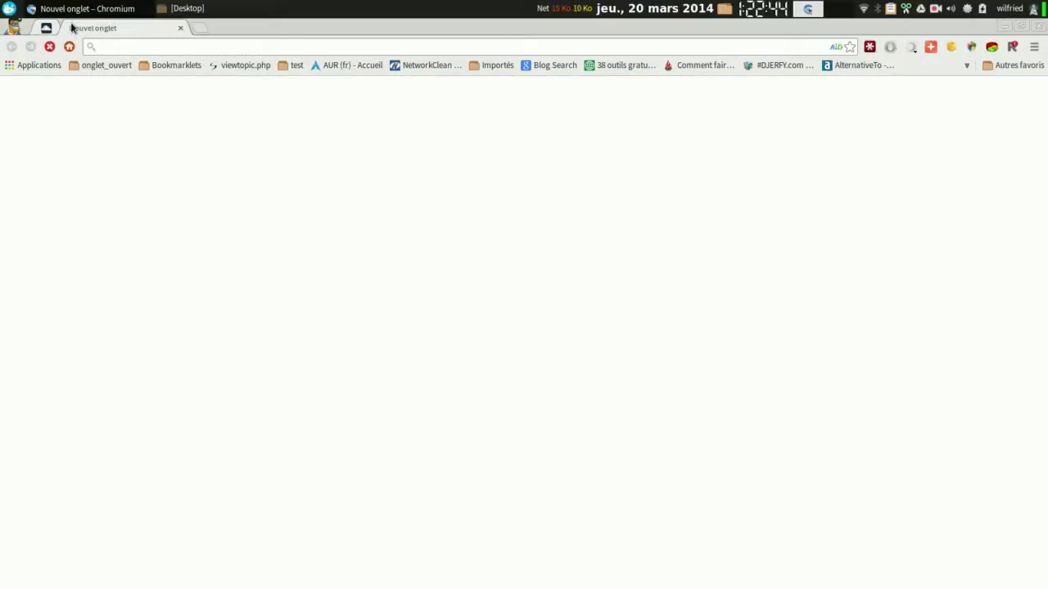
Bookmark the wilfriedcaruel.svnet.fr blog in ownCloud with tag opensource, then close its tab.
{"action": "type", "text": "wilfriedcaruel.svnet.fr"}
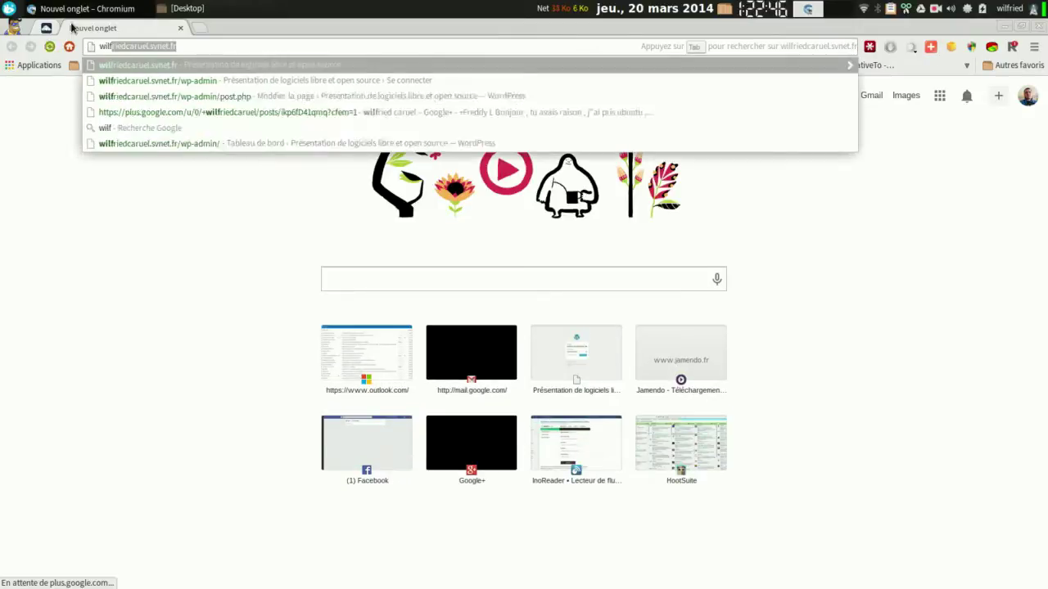
{"action": "key", "text": "Return"}
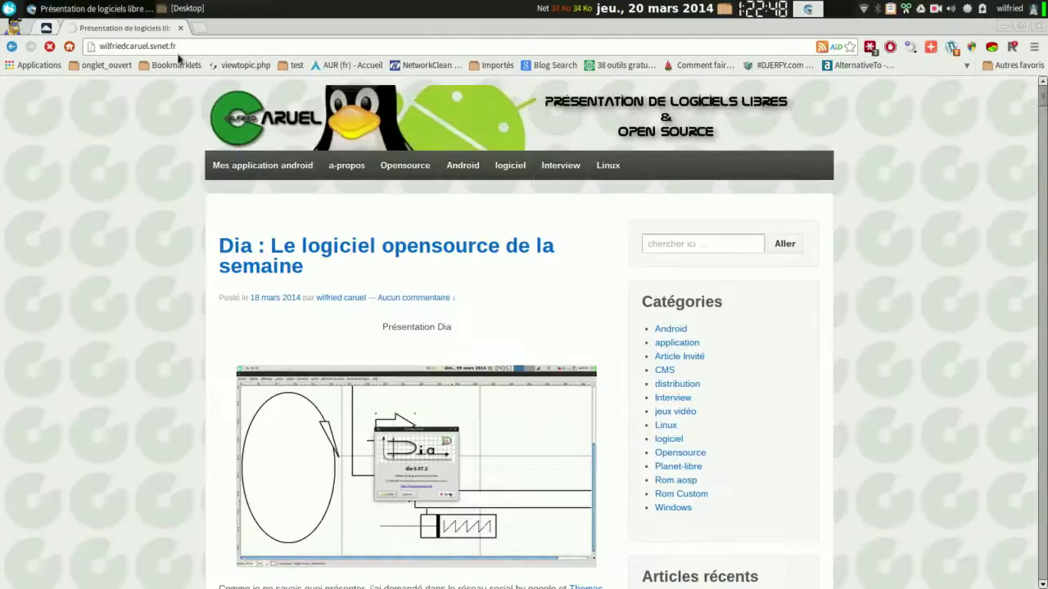
{"action": "left_click", "coordinate": [176, 65]}
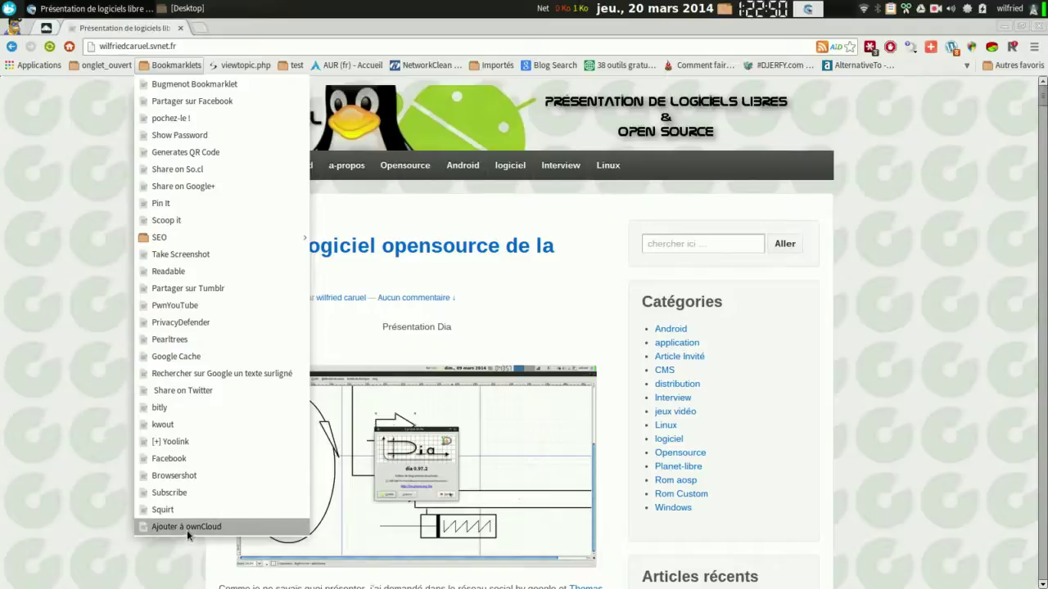
{"action": "left_click", "coordinate": [187, 528]}
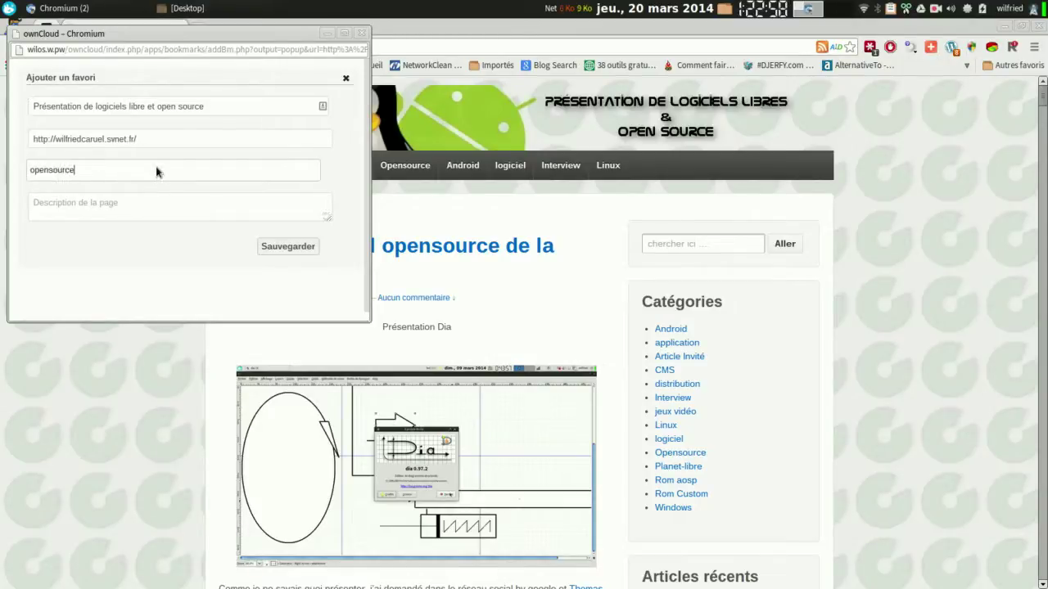
{"action": "left_click", "coordinate": [282, 244]}
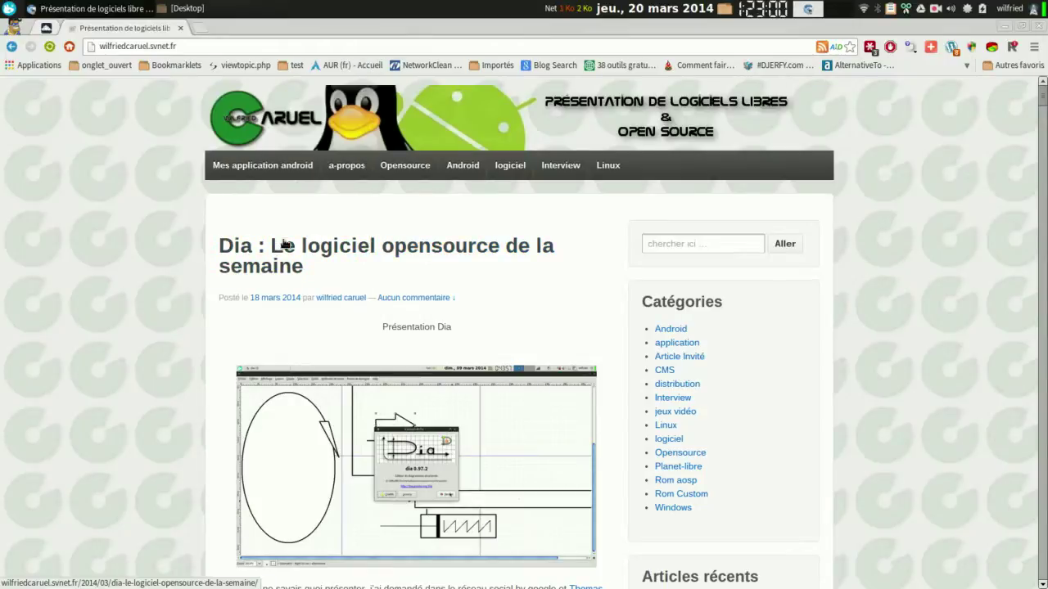
{"action": "left_click", "coordinate": [181, 29]}
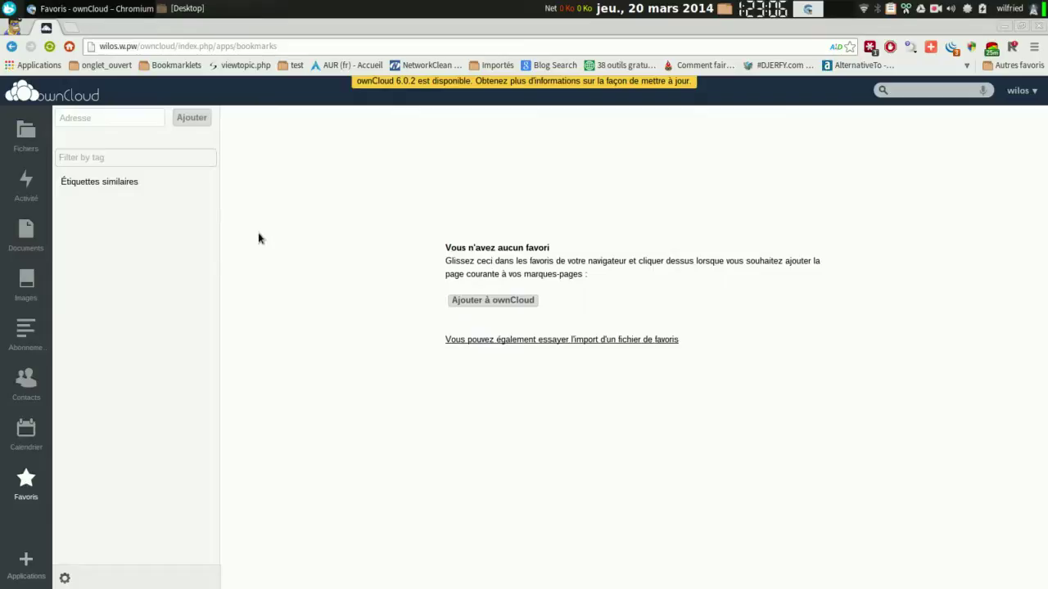
Reload Favoris to list the opensource-tagged blog bookmark, re-save its details, and open bookmarks settings.
{"action": "left_click", "coordinate": [49, 46]}
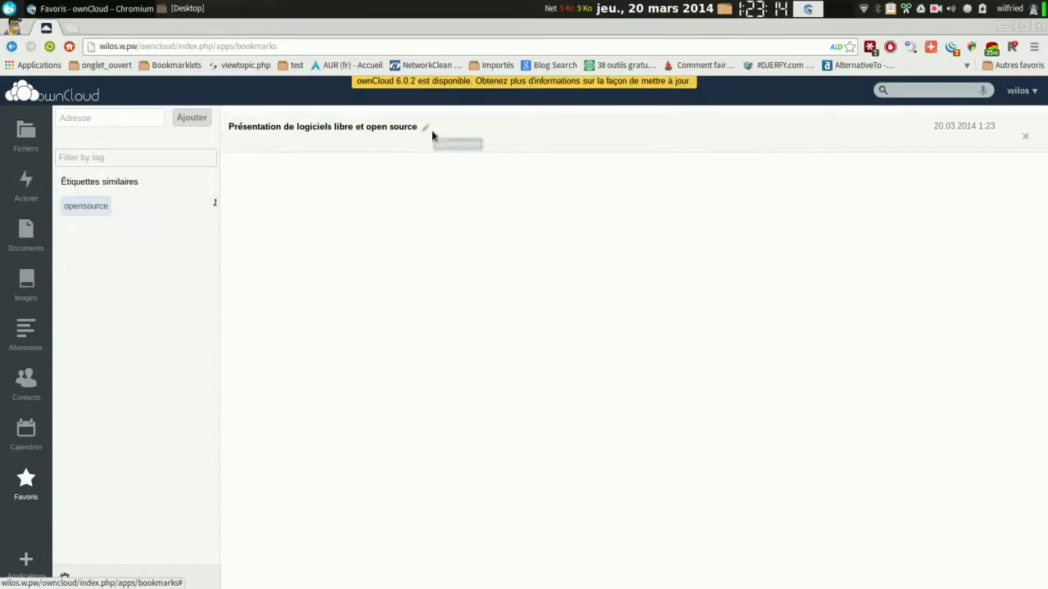
{"action": "left_click", "coordinate": [426, 128]}
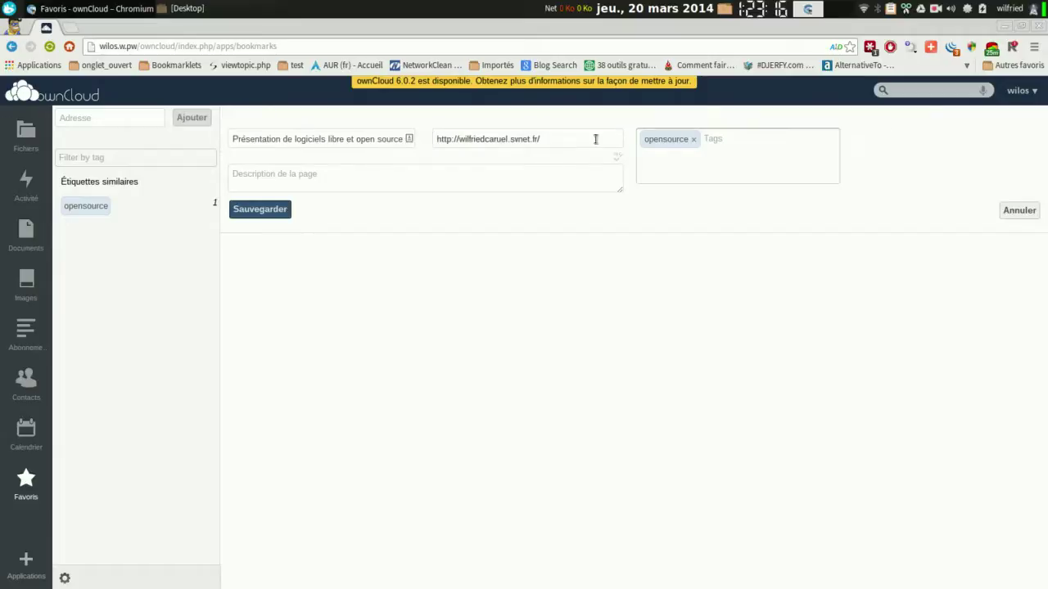
{"action": "left_click", "coordinate": [281, 209]}
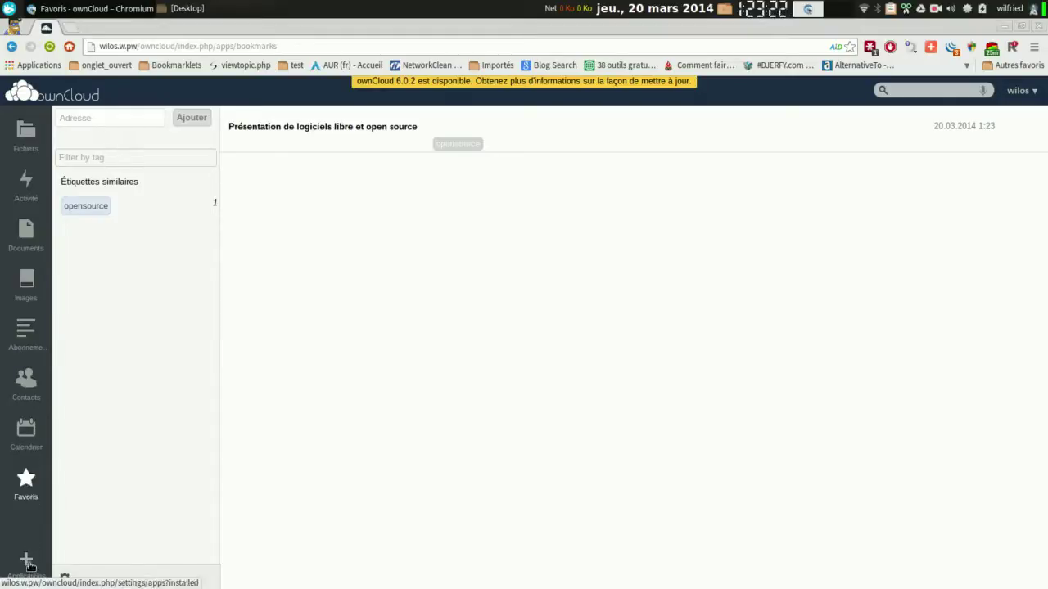
{"action": "left_click", "coordinate": [64, 575]}
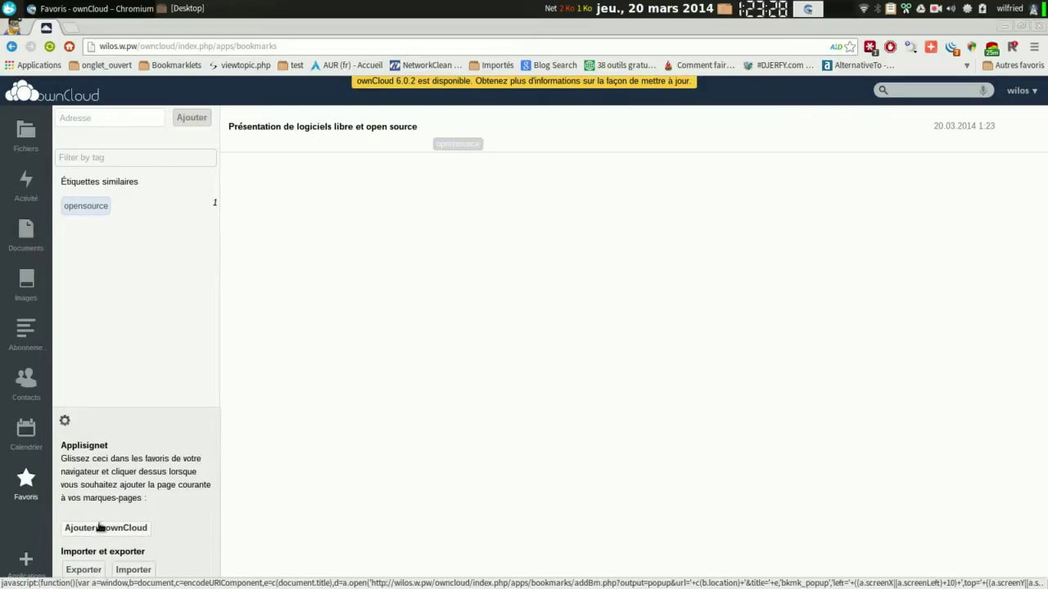
Close the bookmarks settings, view the News feeds and their settings, then go to Personal settings.
{"action": "left_click", "coordinate": [66, 419]}
{"action": "left_click", "coordinate": [25, 332]}
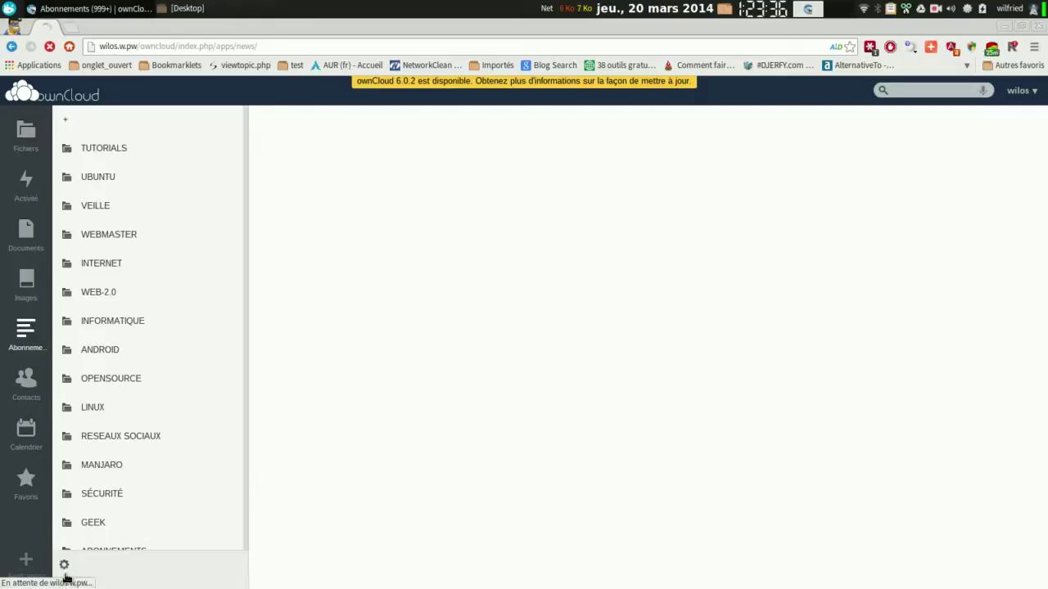
{"action": "left_click", "coordinate": [64, 565]}
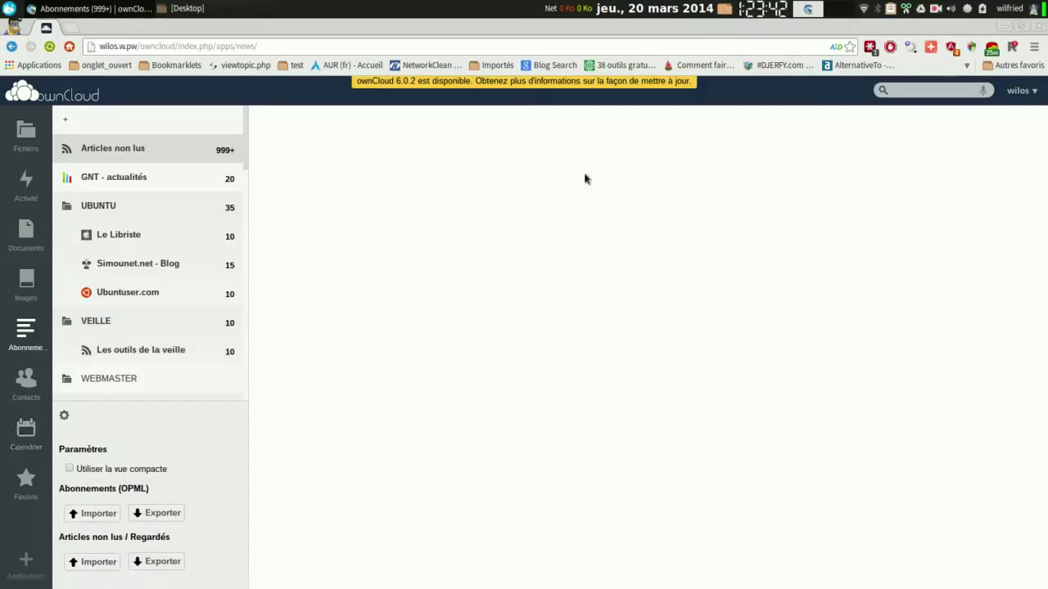
{"action": "left_click", "coordinate": [1020, 90]}
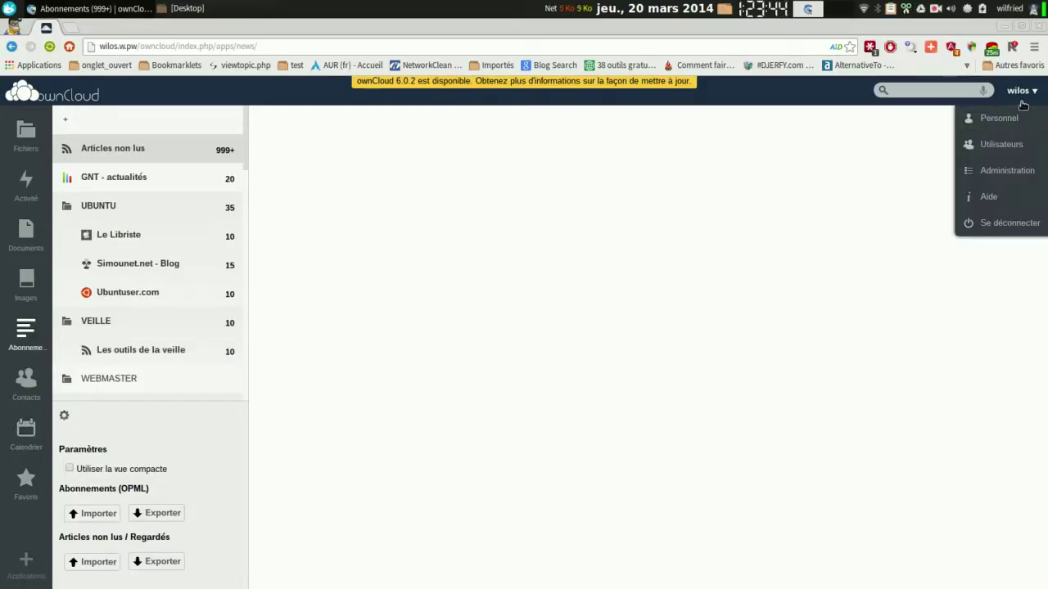
{"action": "left_click", "coordinate": [1011, 120]}
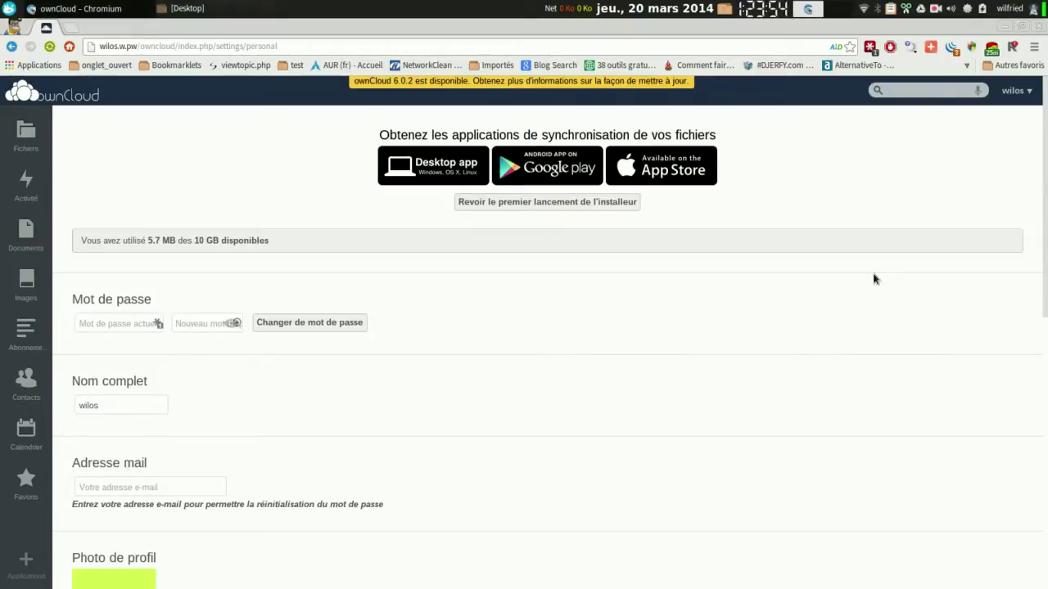
Scroll through the Personal settings page, then switch to the Users page from the account menu.
{"action": "scroll", "coordinate": [550, 347], "scroll_direction": "down", "scroll_amount": 10}
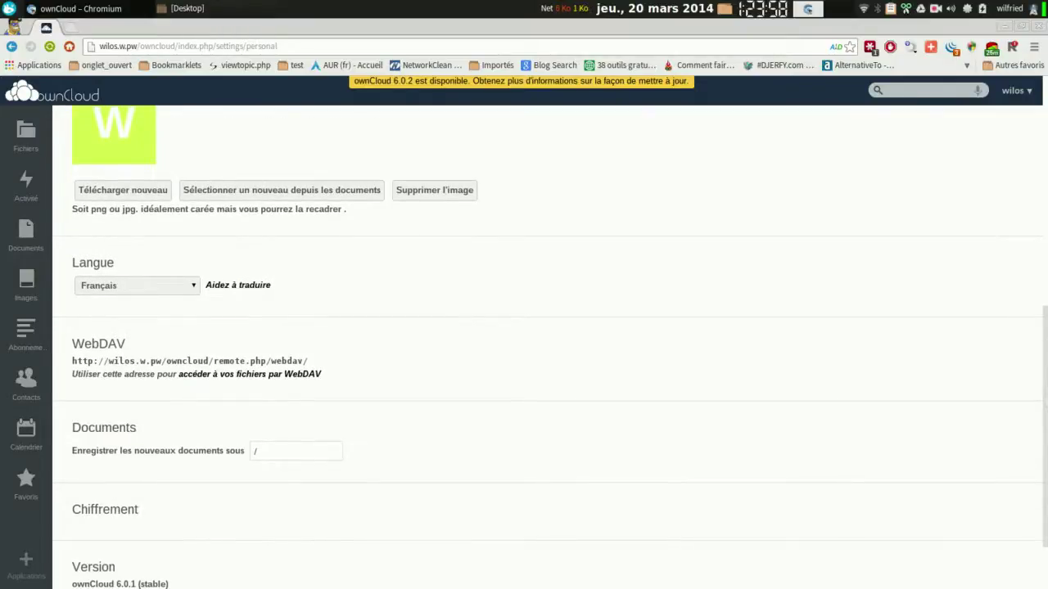
{"action": "scroll", "coordinate": [550, 347], "scroll_direction": "down", "scroll_amount": 2}
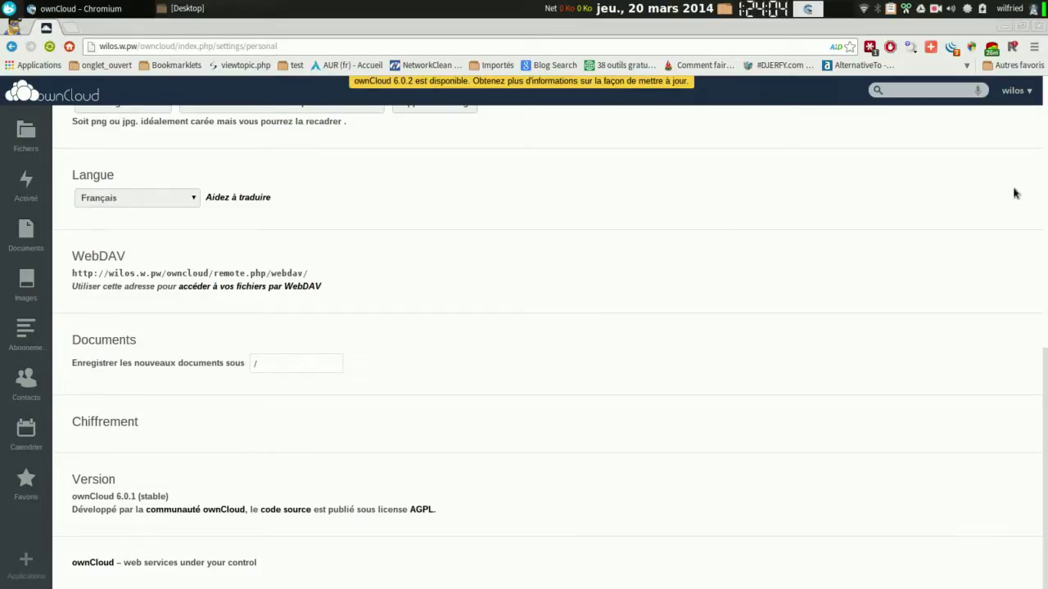
{"action": "scroll", "coordinate": [1015, 193], "scroll_direction": "up", "scroll_amount": 10}
{"action": "scroll", "coordinate": [1044, 131], "scroll_direction": "up", "scroll_amount": 3}
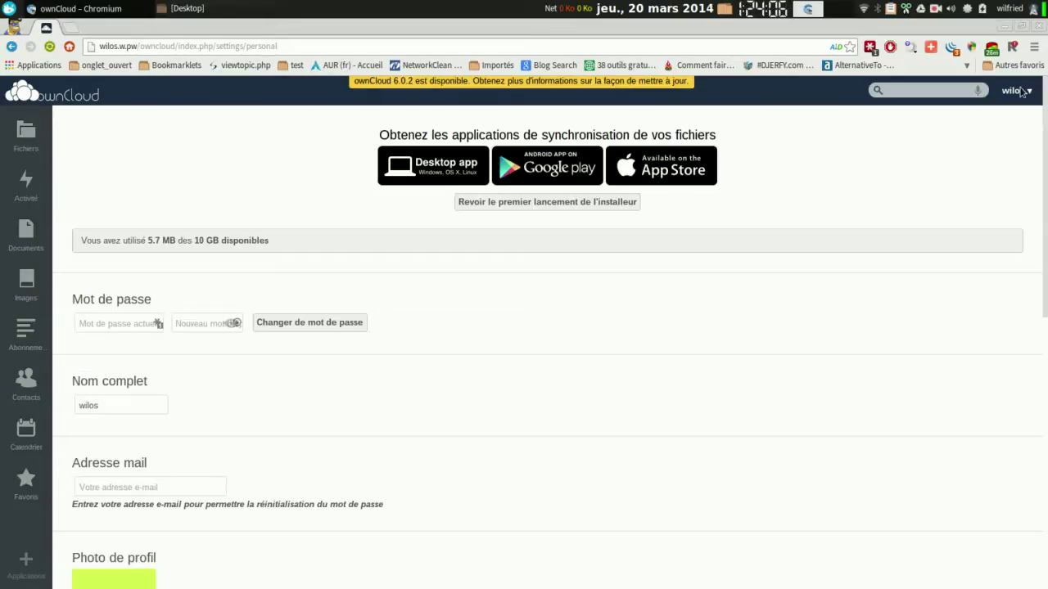
{"action": "left_click", "coordinate": [1016, 90]}
{"action": "left_click", "coordinate": [1015, 153]}
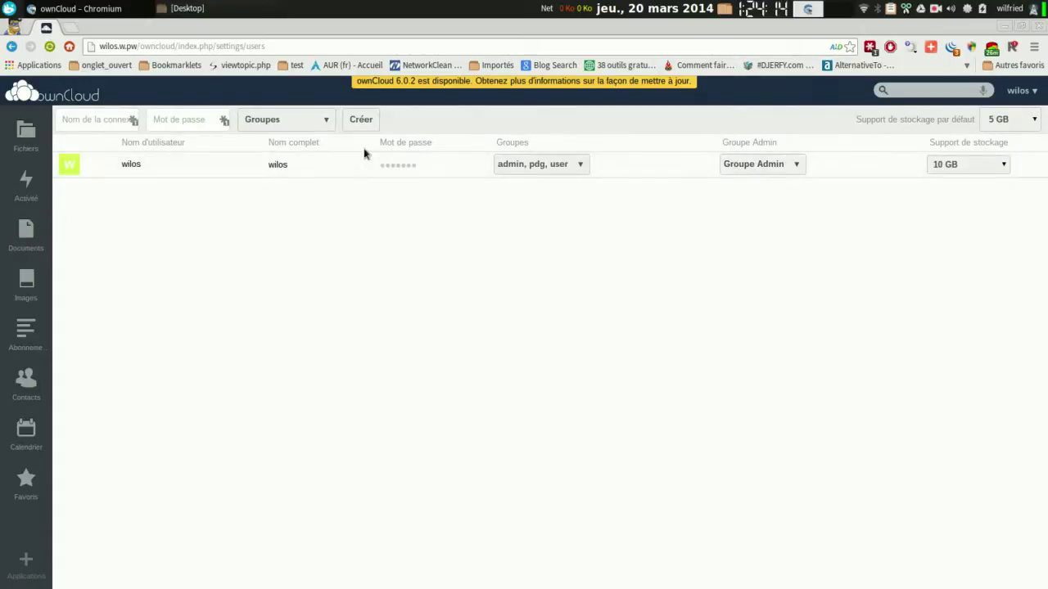
Create user fred with a password in the pdg group, and dismiss the LastPass save-password bar.
{"action": "left_click", "coordinate": [106, 116]}
{"action": "type", "text": "d"}
{"action": "key", "text": "BackSpace"}
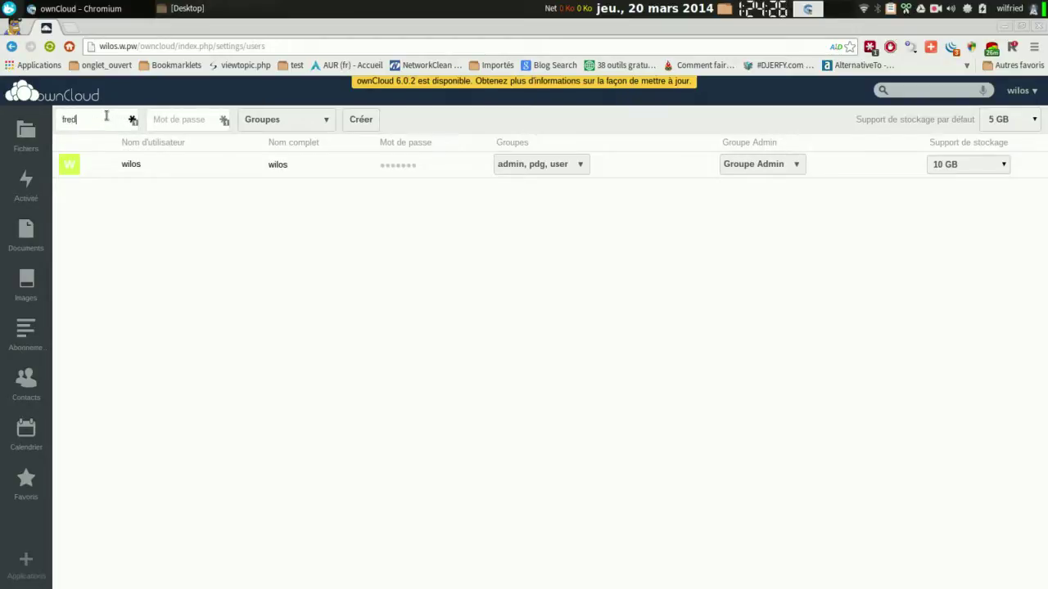
{"action": "left_click", "coordinate": [161, 120]}
{"action": "type", "text": "f"}
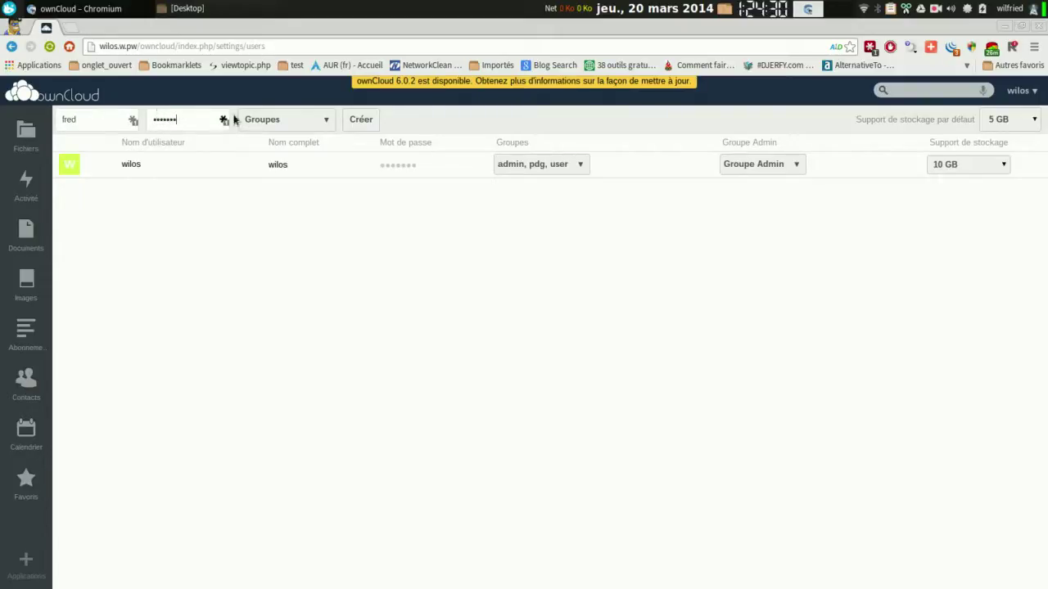
{"action": "left_click", "coordinate": [325, 123]}
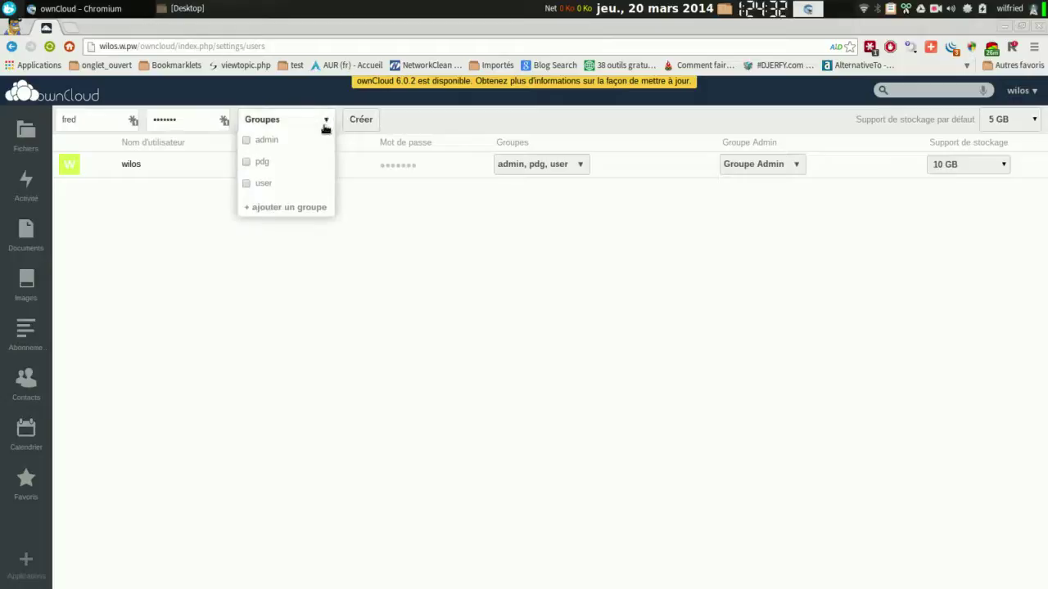
{"action": "left_click", "coordinate": [250, 162]}
{"action": "left_click", "coordinate": [355, 119]}
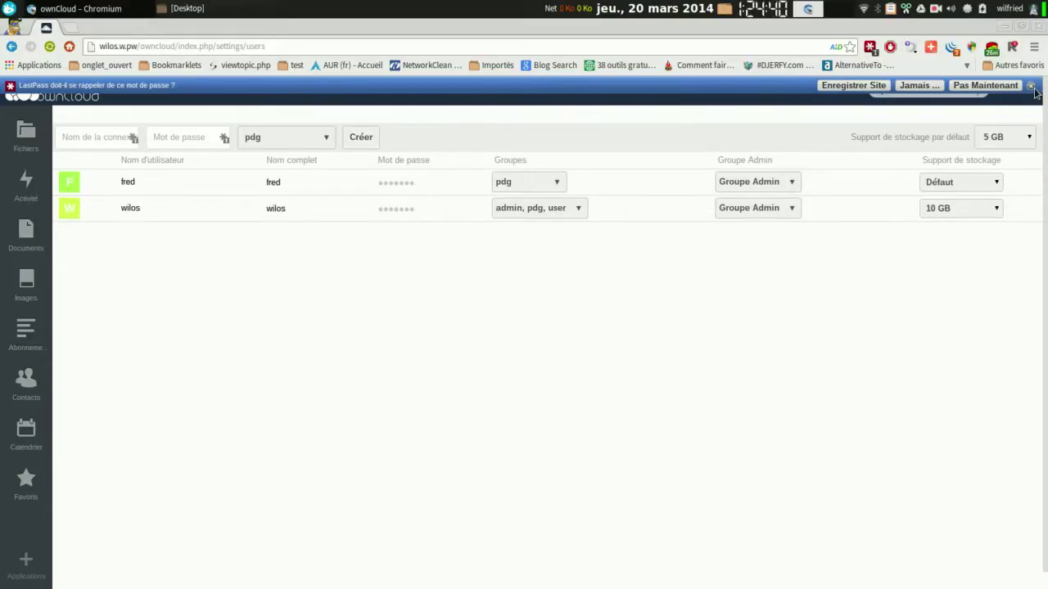
{"action": "left_click", "coordinate": [1032, 86]}
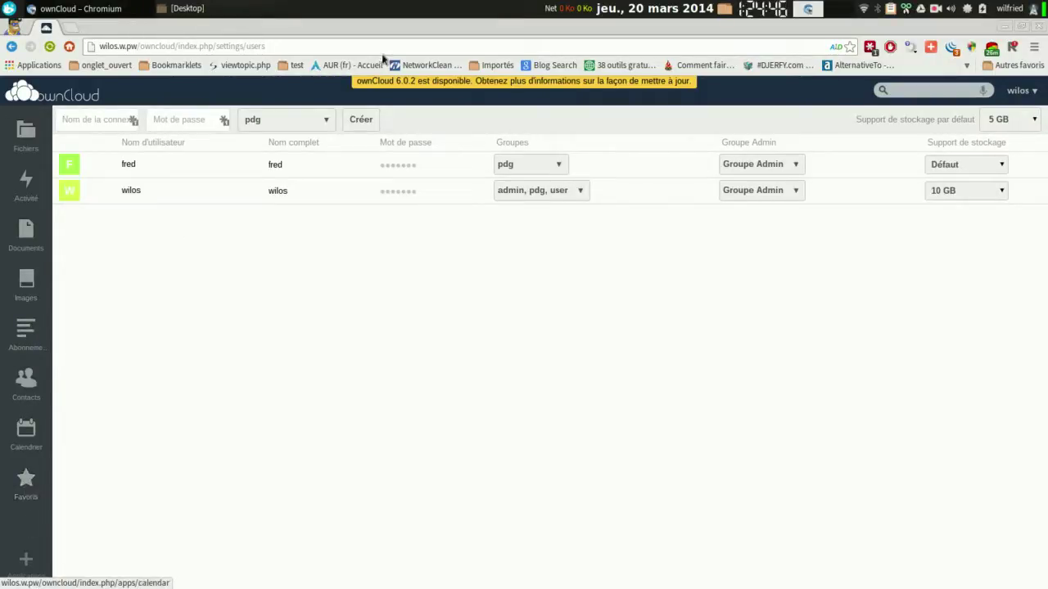
{"action": "left_click", "coordinate": [1021, 90]}
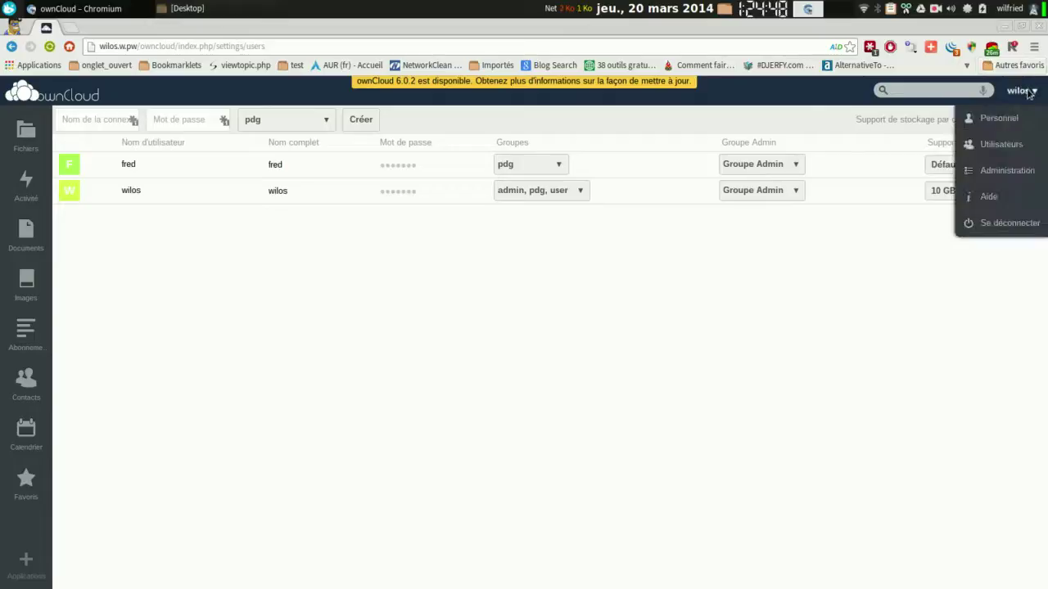
Open the administration settings and enable the sharing API (Activer l'API de partage).
{"action": "left_click", "coordinate": [1005, 173]}
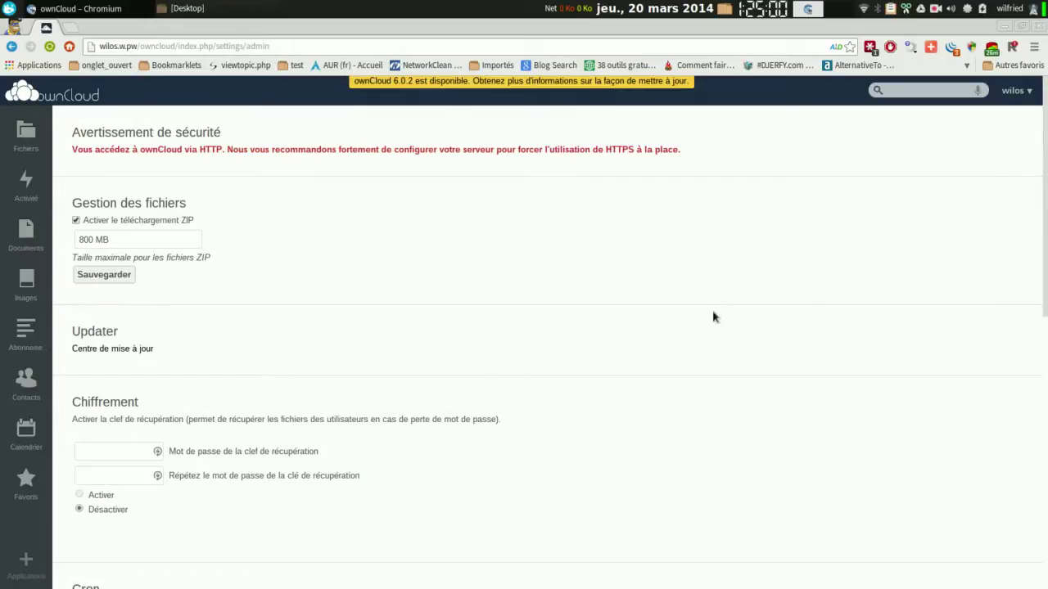
{"action": "scroll", "coordinate": [549, 344], "scroll_direction": "down", "scroll_amount": 3}
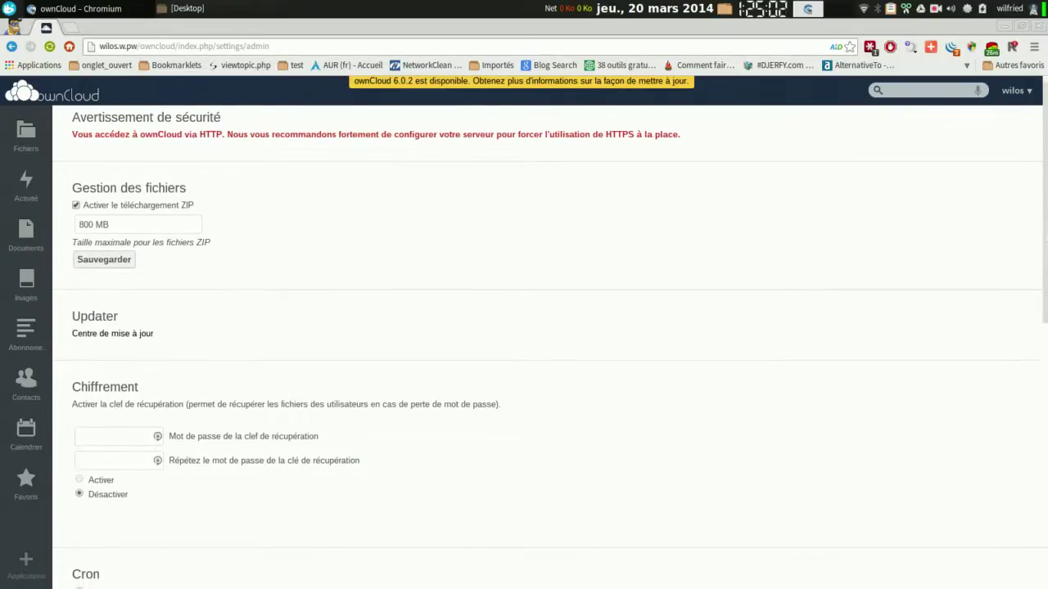
{"action": "scroll", "coordinate": [548, 344], "scroll_direction": "down", "scroll_amount": 8}
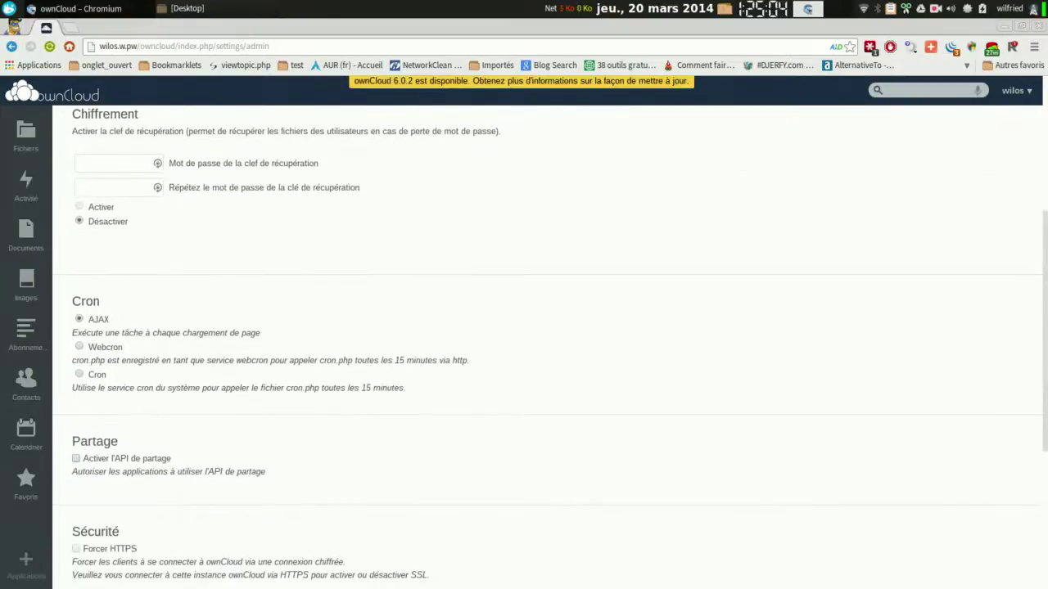
{"action": "scroll", "coordinate": [548, 344], "scroll_direction": "down", "scroll_amount": 1}
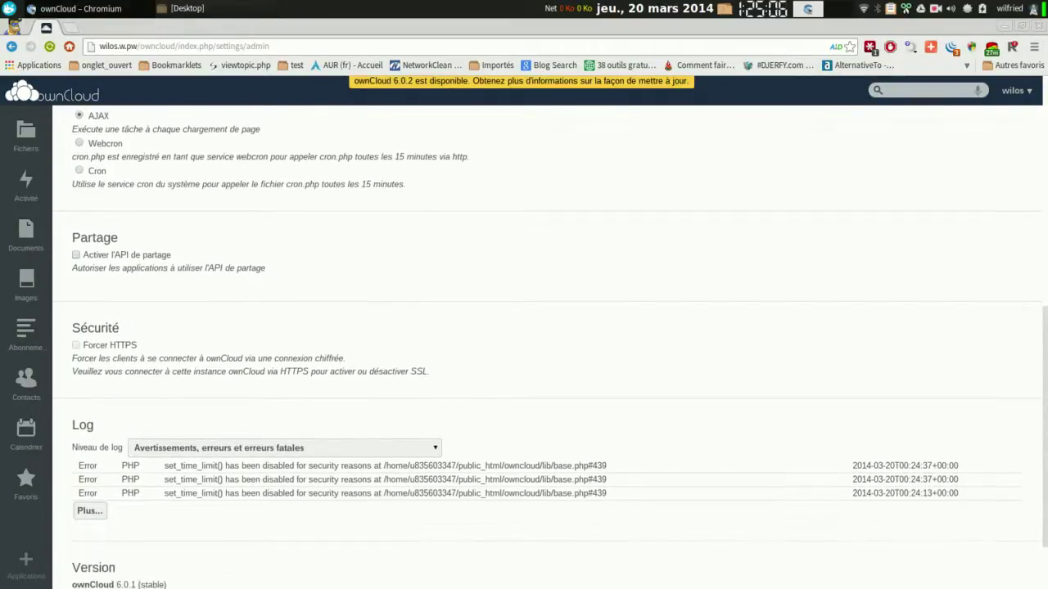
{"action": "left_click", "coordinate": [76, 255]}
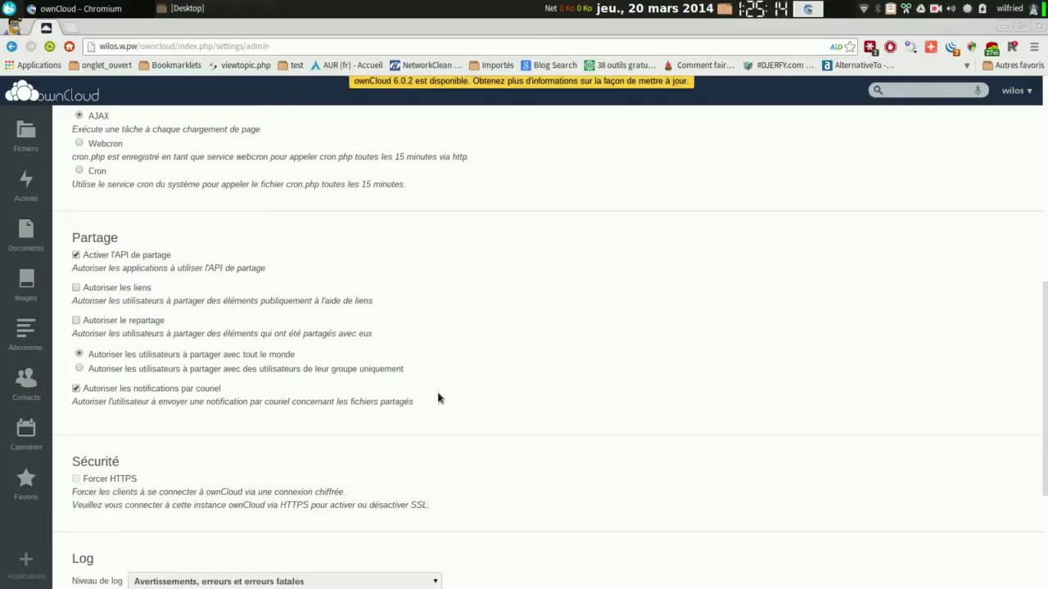
Show more log entries and set the log level to Tout, recording every level.
{"action": "scroll", "coordinate": [996, 318], "scroll_direction": "down", "scroll_amount": 3}
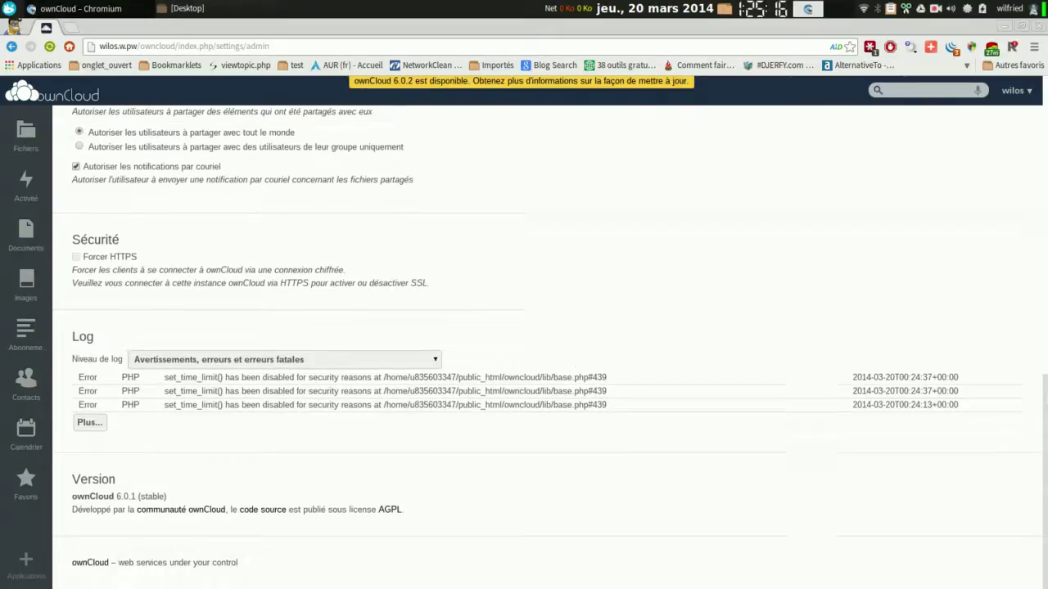
{"action": "left_click", "coordinate": [90, 423]}
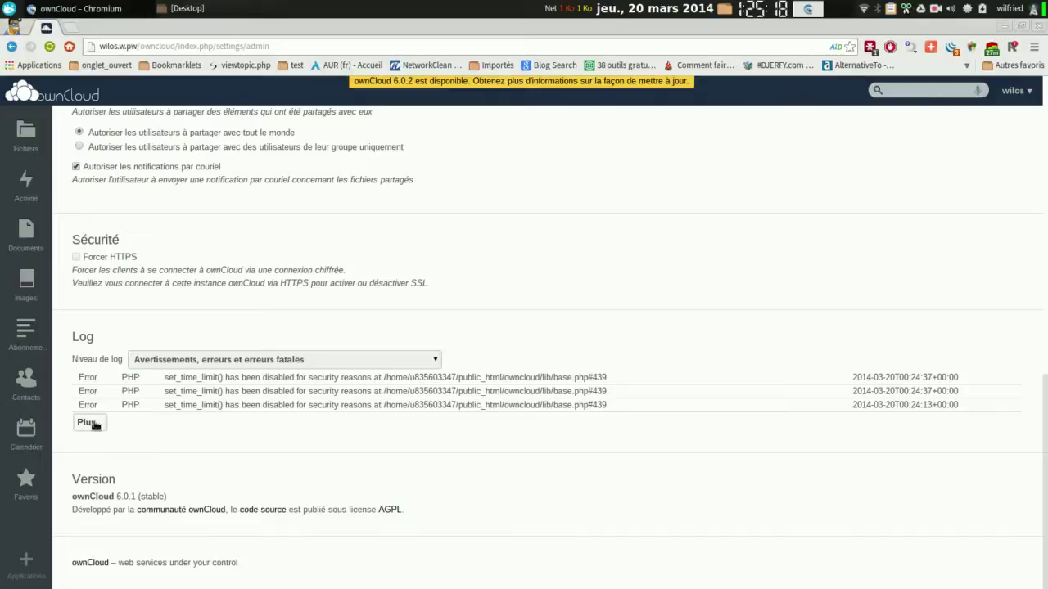
{"action": "left_click", "coordinate": [428, 364]}
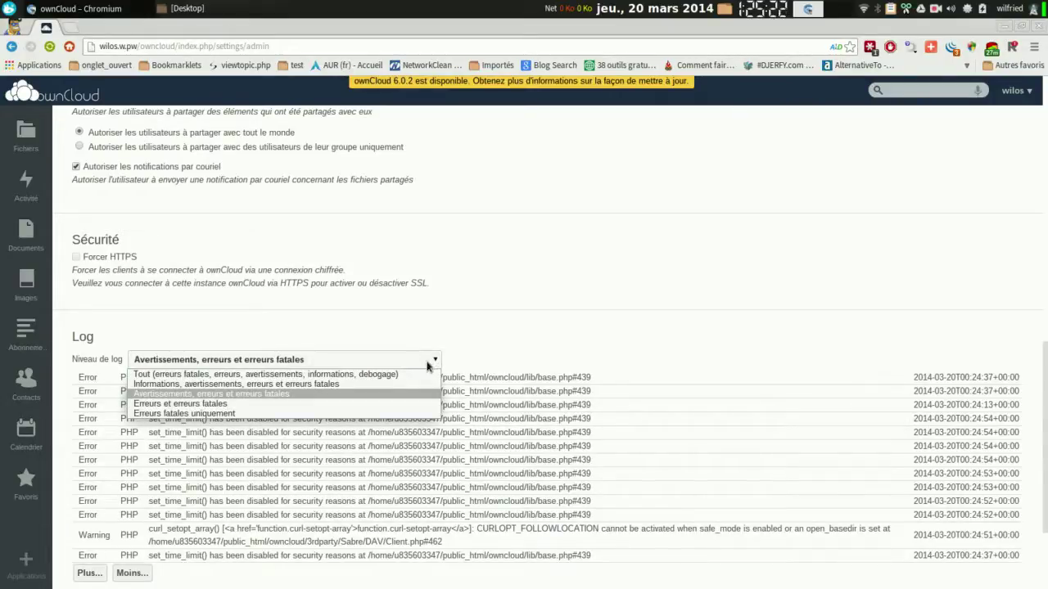
{"action": "left_click", "coordinate": [401, 374]}
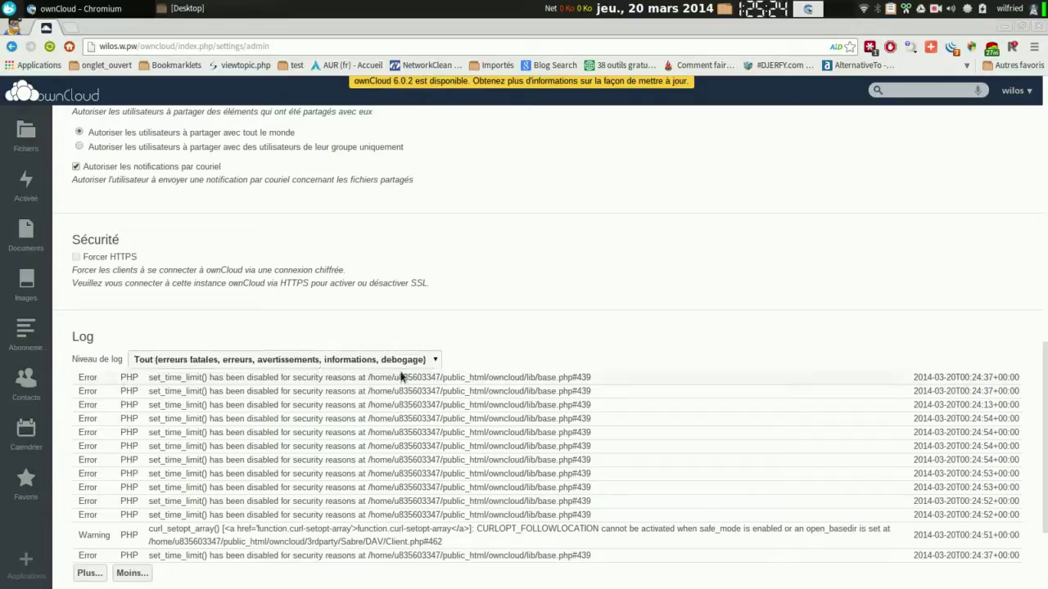
{"action": "scroll", "coordinate": [524, 343], "scroll_direction": "down", "scroll_amount": 3}
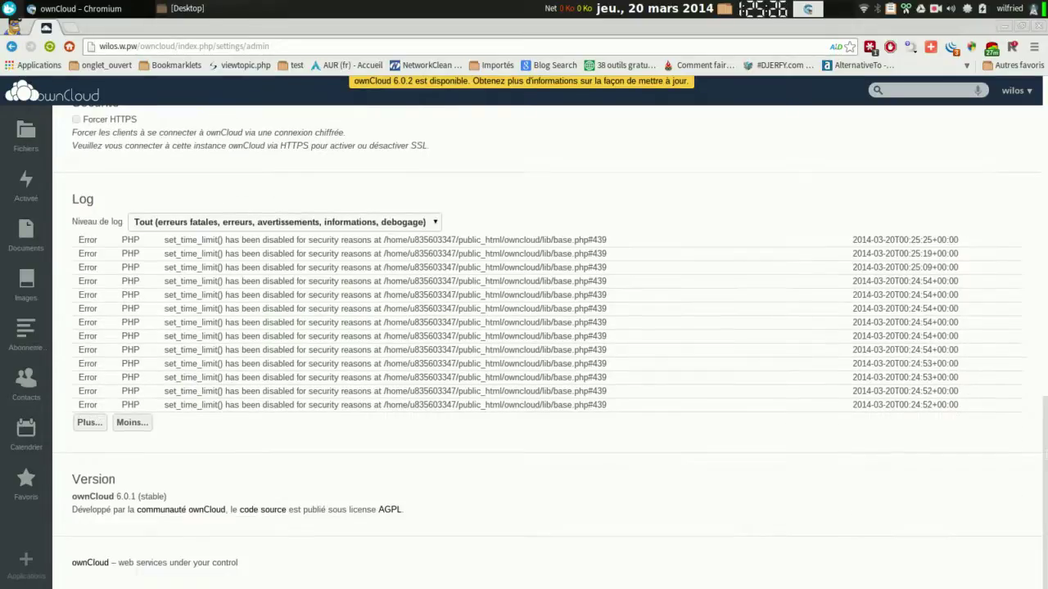
{"action": "scroll", "coordinate": [1024, 339], "scroll_direction": "up", "scroll_amount": 15}
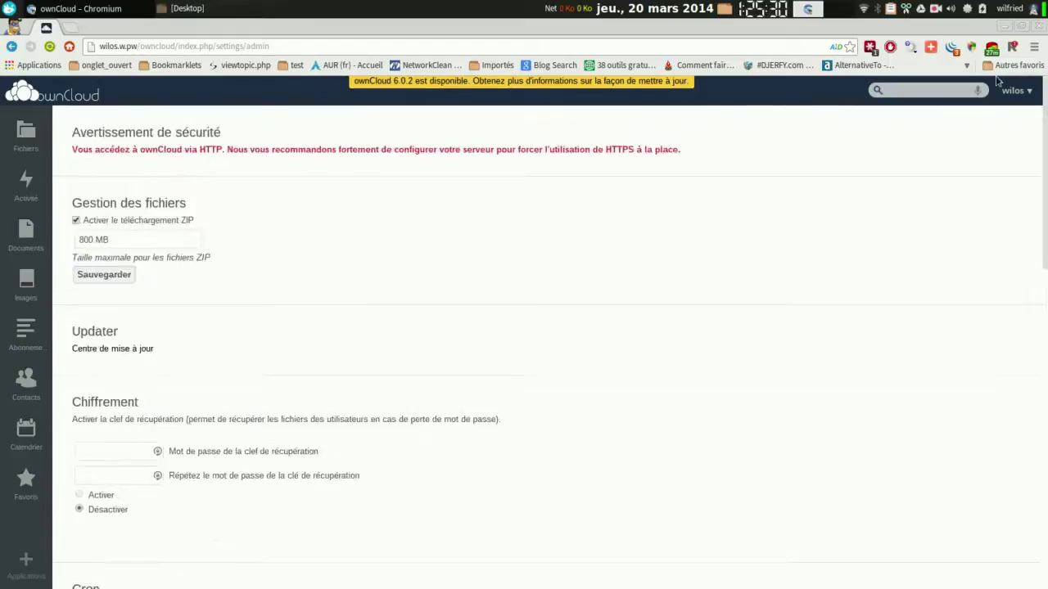
{"action": "left_click", "coordinate": [1016, 92]}
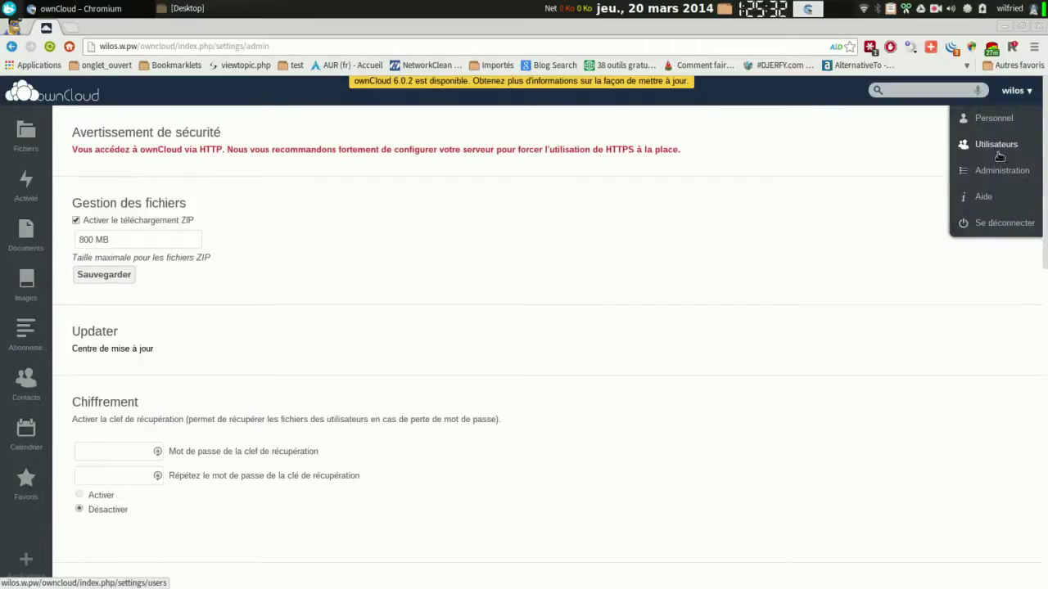
Open Aide, view the Documentation administrateur, and briefly visit then close the GitHub bug tracker tab.
{"action": "left_click", "coordinate": [993, 200]}
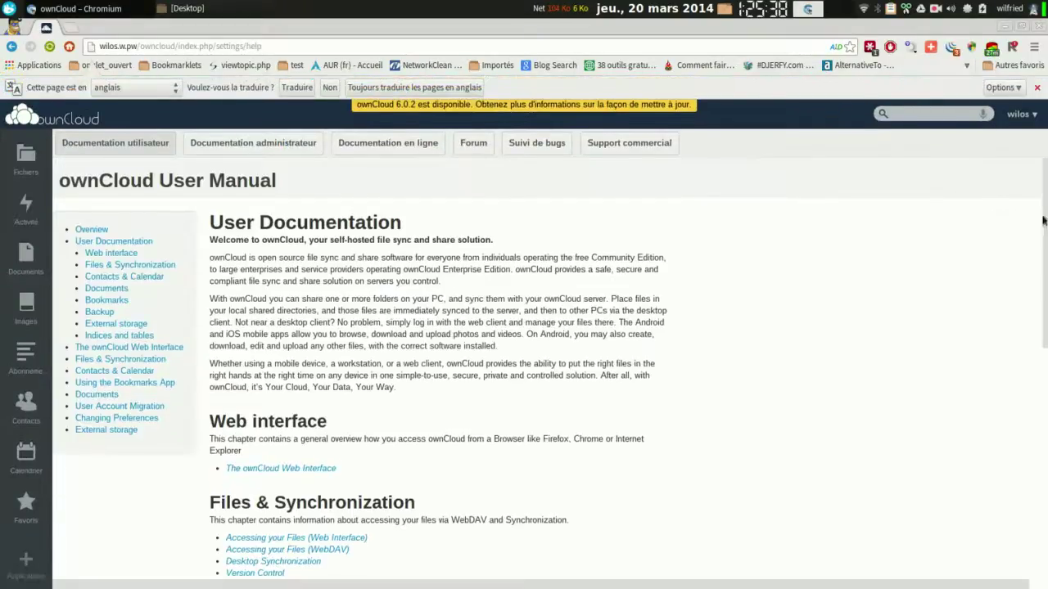
{"action": "scroll", "coordinate": [547, 374], "scroll_direction": "down", "scroll_amount": 6}
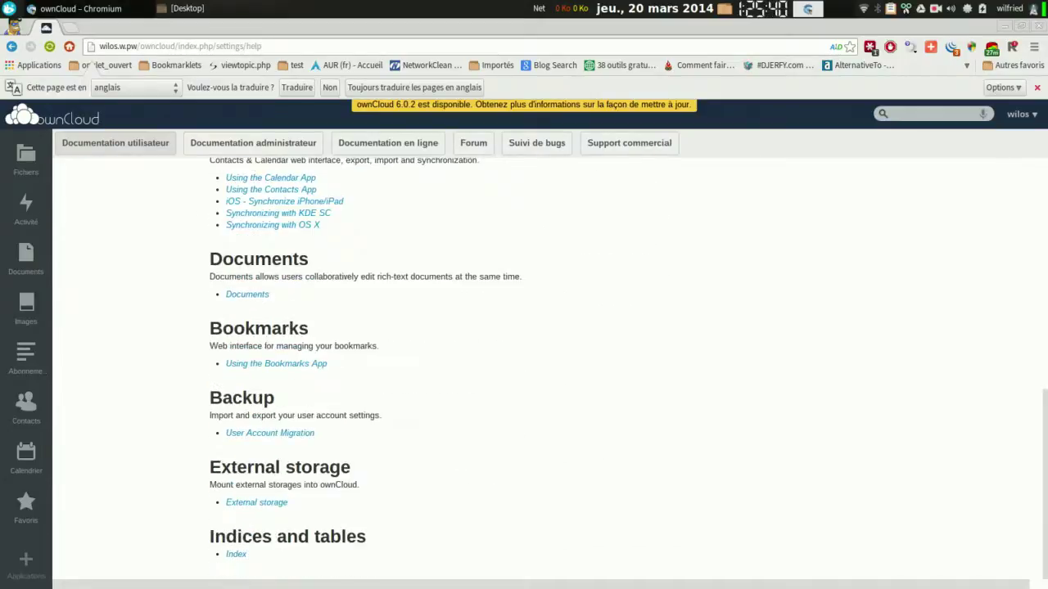
{"action": "scroll", "coordinate": [641, 250], "scroll_direction": "up", "scroll_amount": 10}
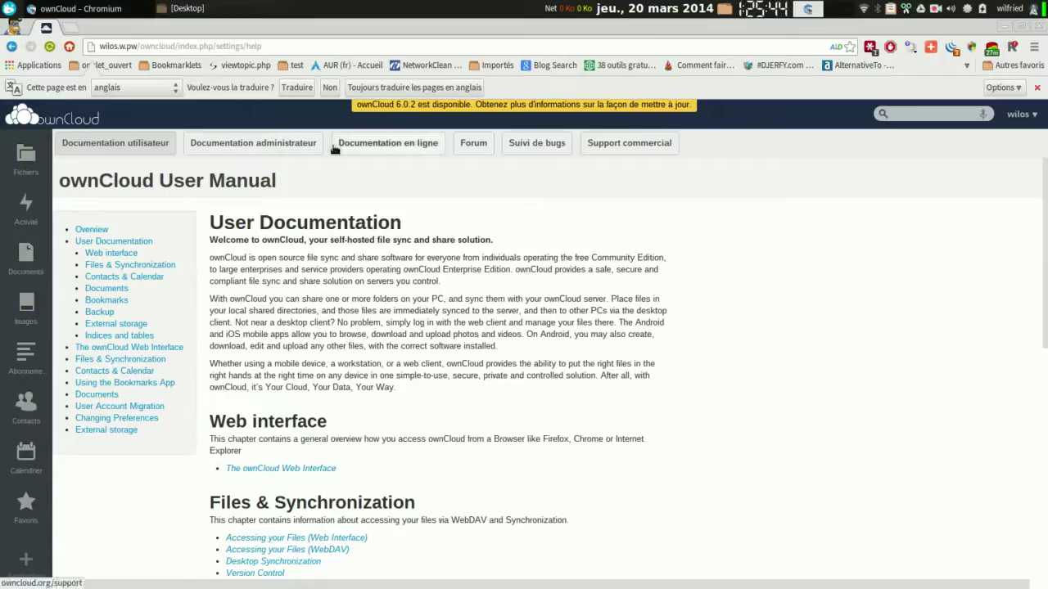
{"action": "left_click", "coordinate": [298, 142]}
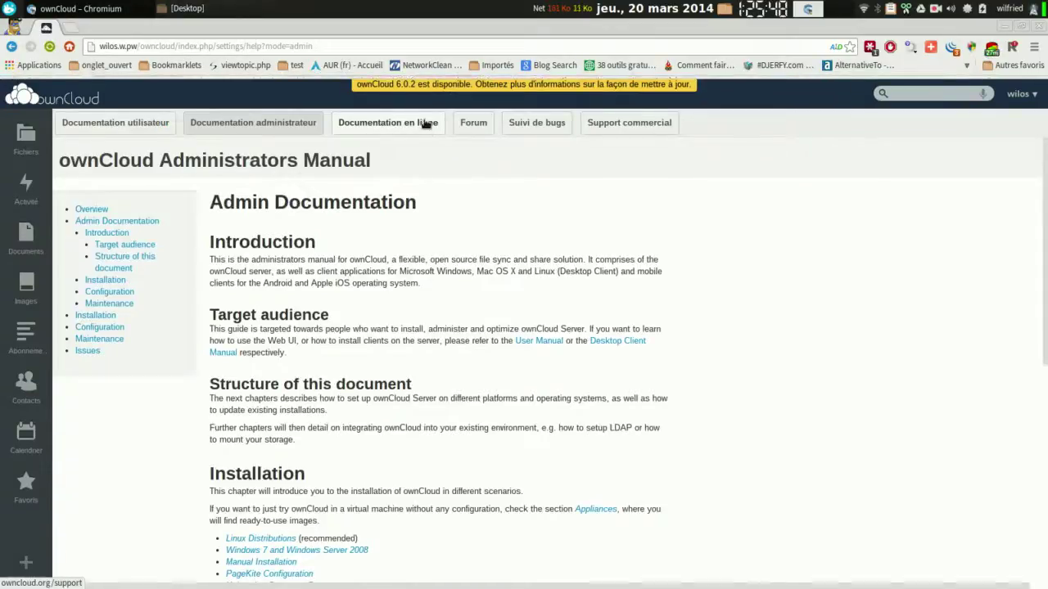
{"action": "left_click", "coordinate": [517, 152]}
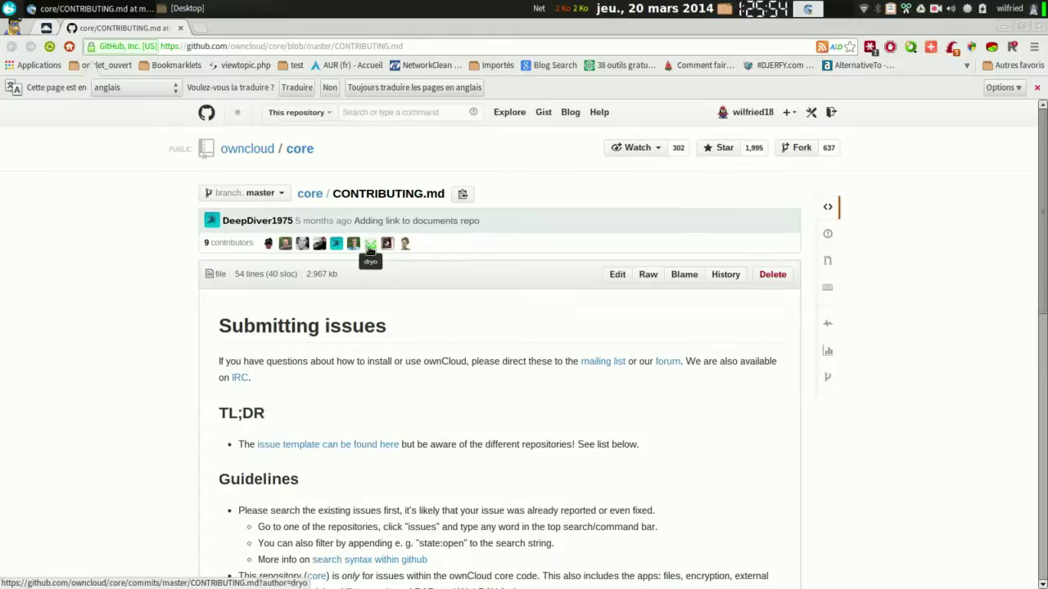
{"action": "left_click", "coordinate": [181, 29]}
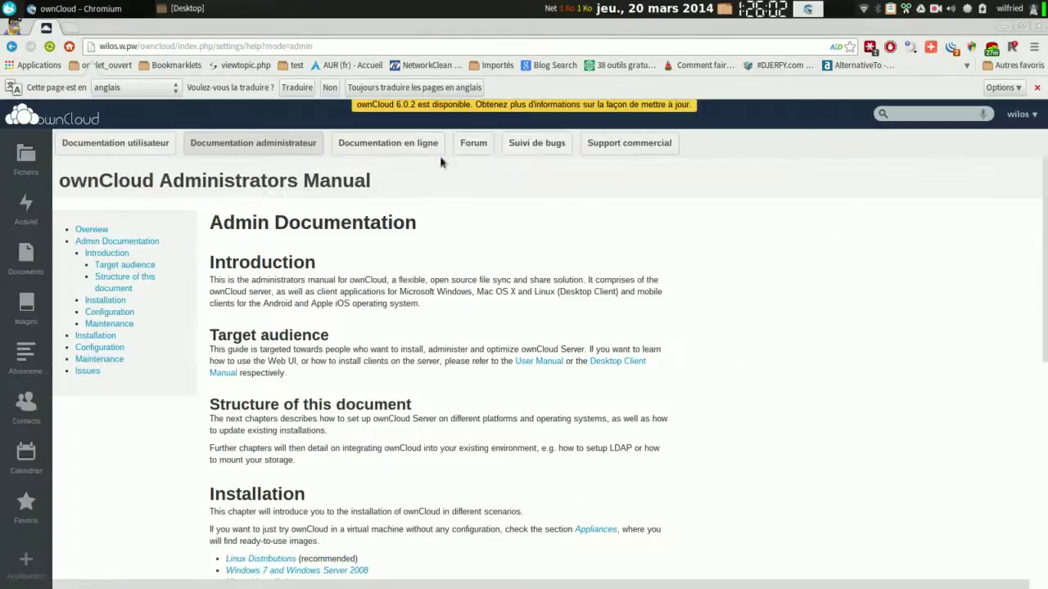